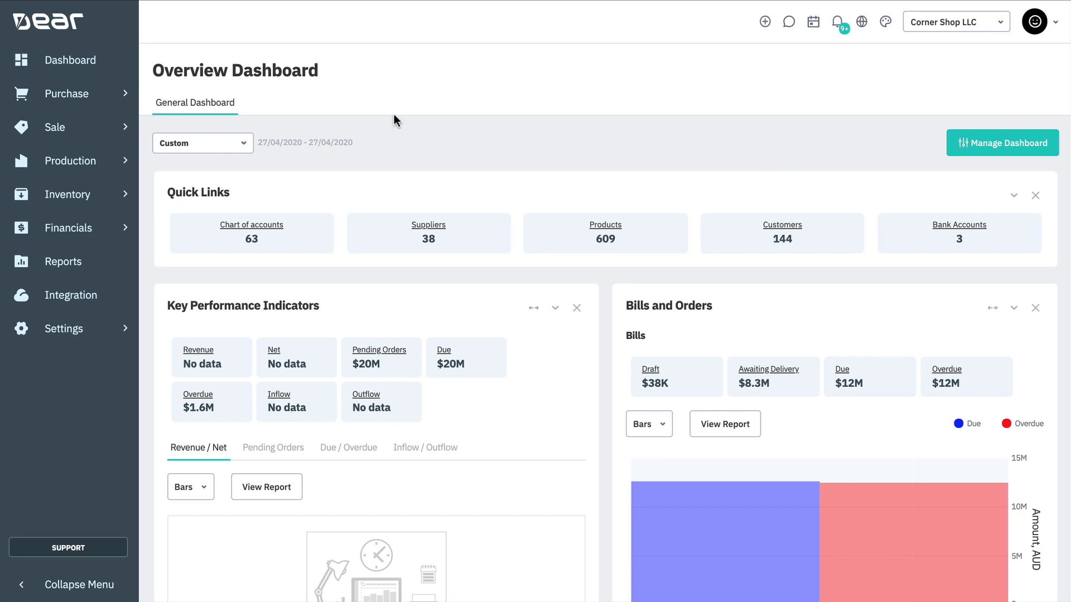
Start a new simple purchase and look over its blank supplier, accounting, shipping and order sections.
{"action": "mouse_move", "coordinate": [81, 96]}
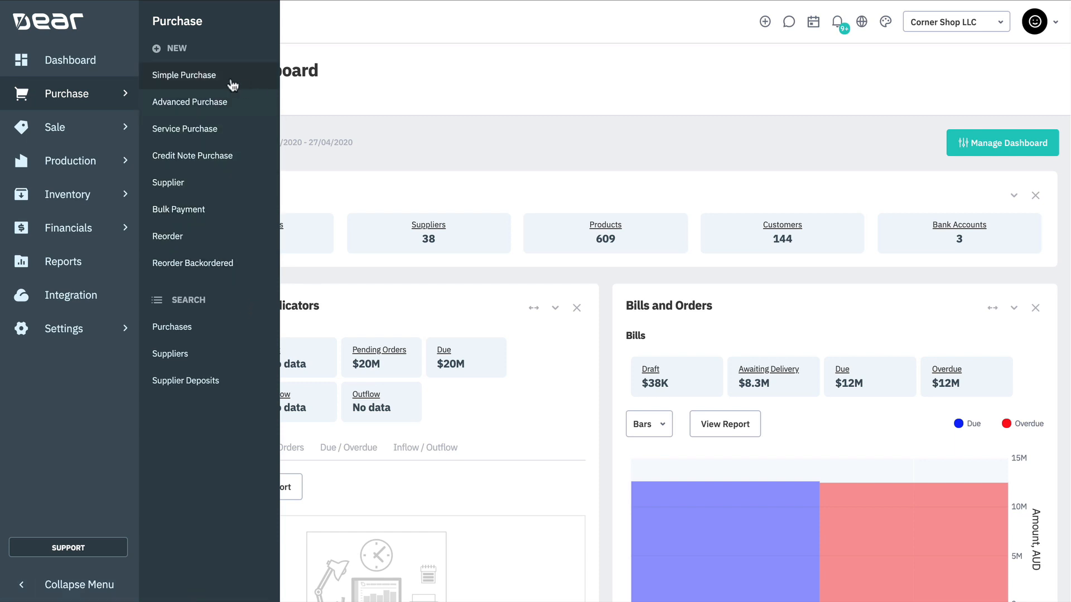
{"action": "left_click", "coordinate": [204, 80]}
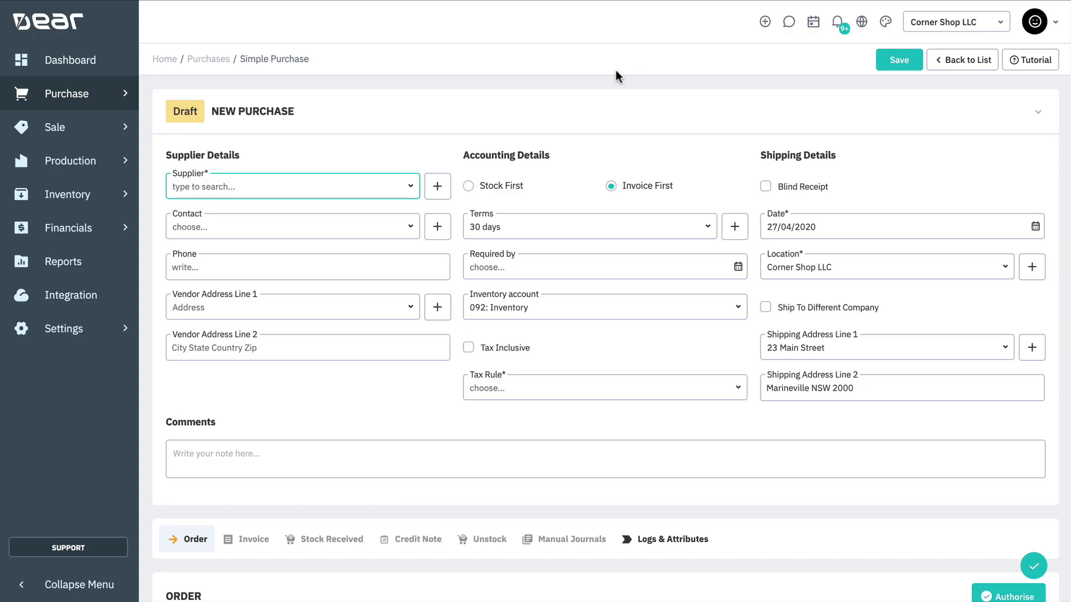
{"action": "scroll", "coordinate": [745, 408], "scroll_direction": "down", "scroll_amount": 8}
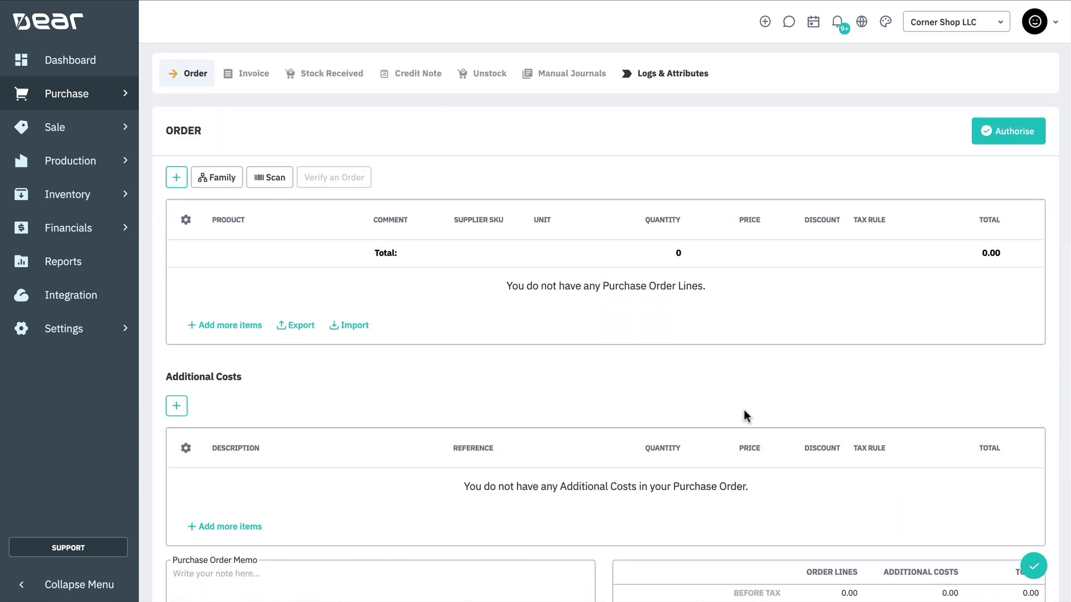
{"action": "scroll", "coordinate": [745, 411], "scroll_direction": "down", "scroll_amount": 4}
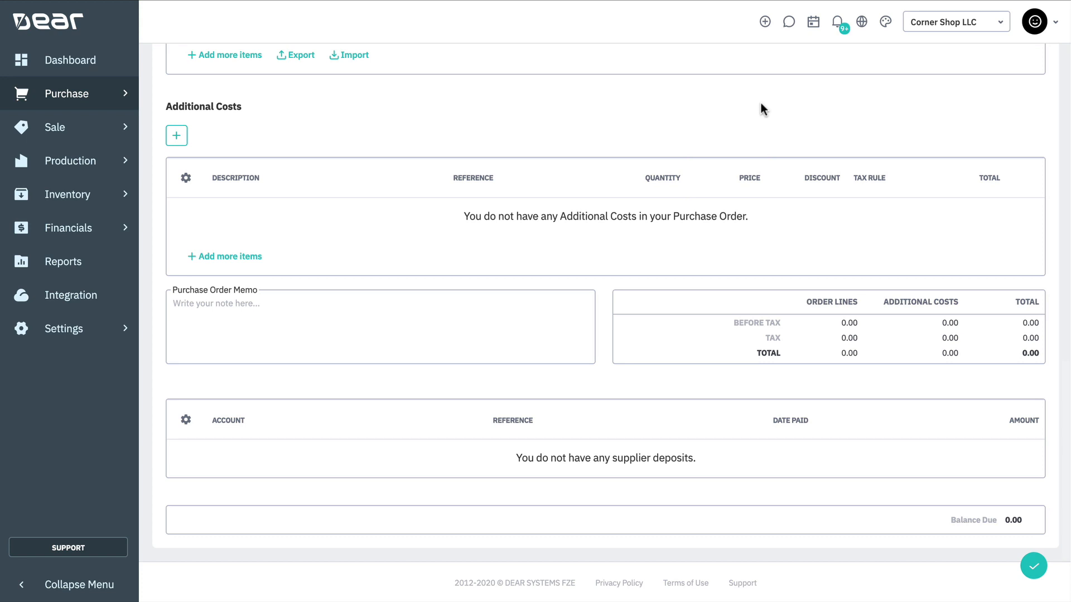
{"action": "scroll", "coordinate": [761, 103], "scroll_direction": "up", "scroll_amount": 11}
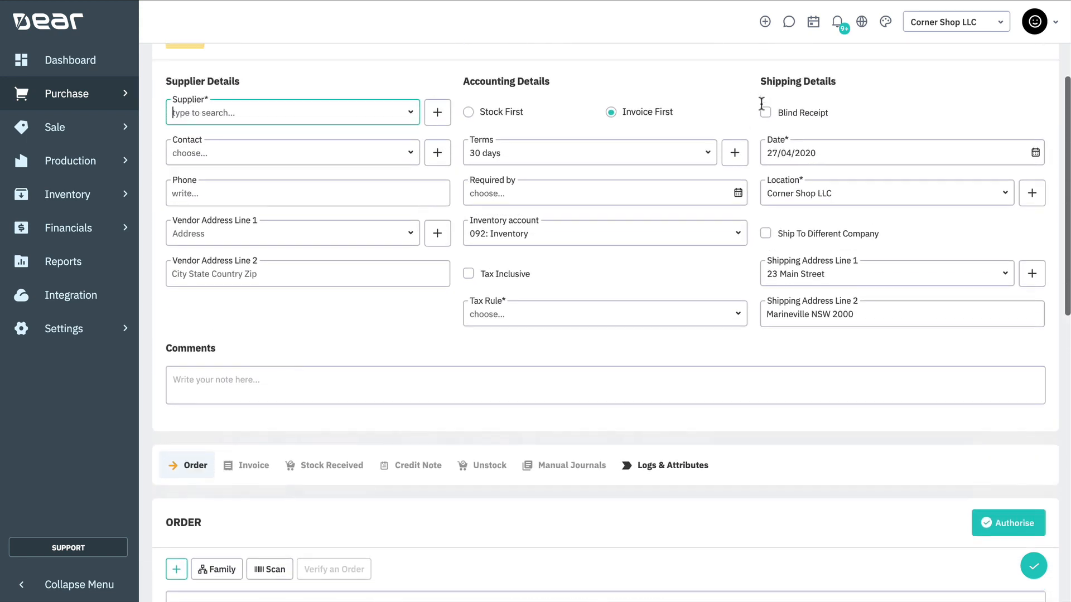
{"action": "scroll", "coordinate": [761, 103], "scroll_direction": "up", "scroll_amount": 2}
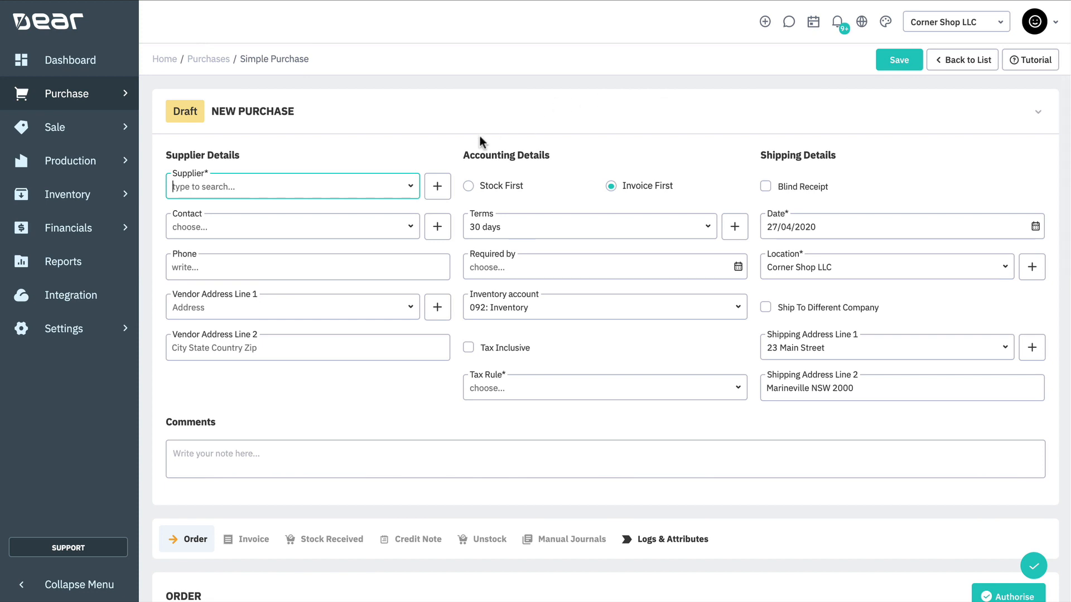
{"action": "left_click", "coordinate": [411, 187]}
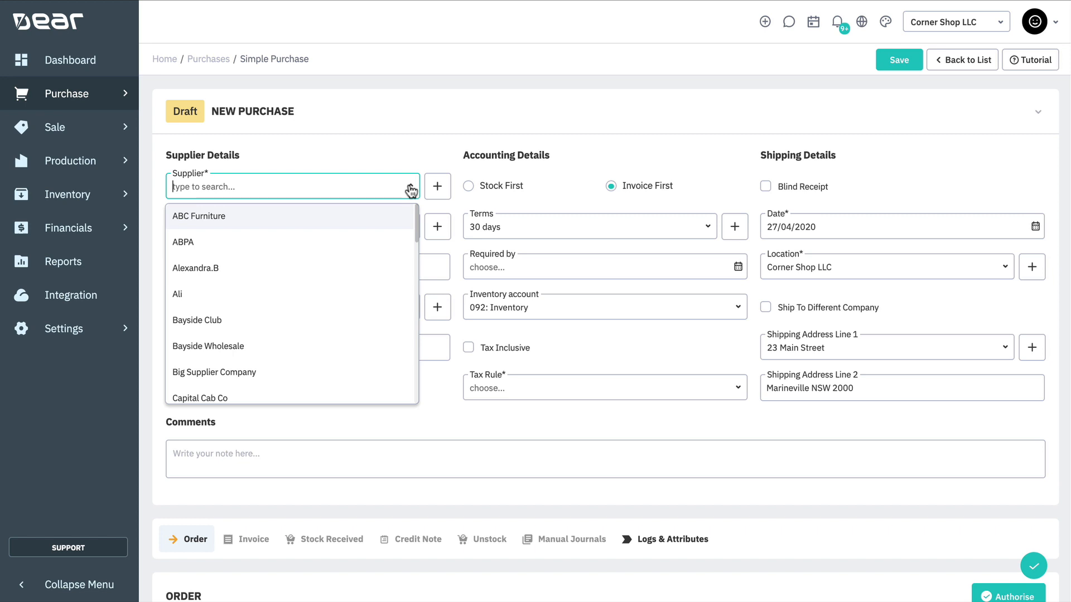
{"action": "left_click", "coordinate": [411, 192]}
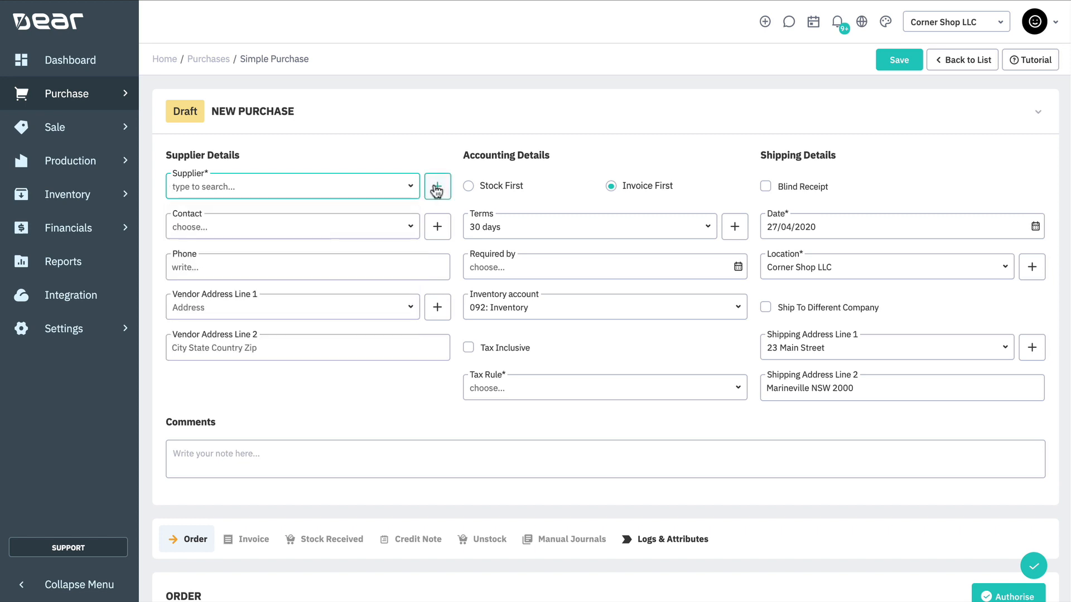
{"action": "left_click", "coordinate": [437, 186]}
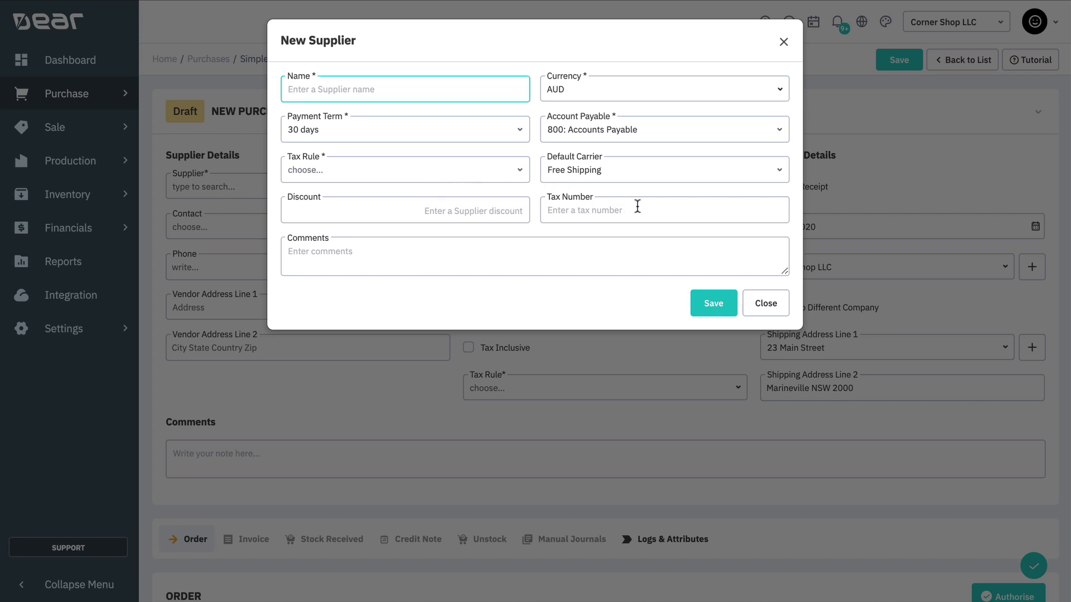
{"action": "left_click", "coordinate": [764, 304]}
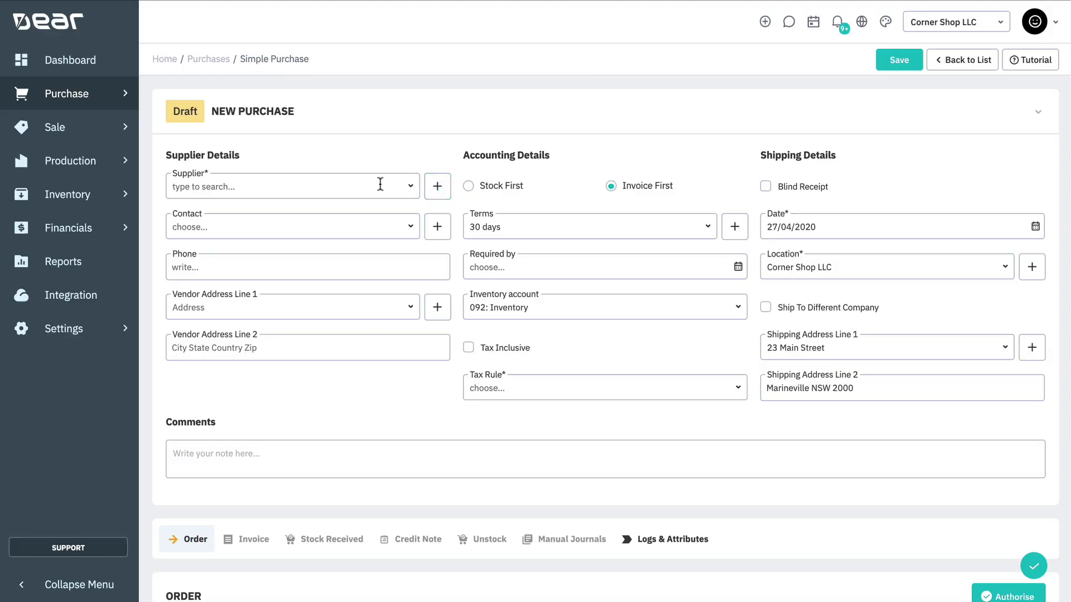
Search the suppliers for "abc", choose ABC Furniture for the purchase, and check the supplier's summary details.
{"action": "left_click", "coordinate": [380, 184]}
{"action": "type", "text": "abc"}
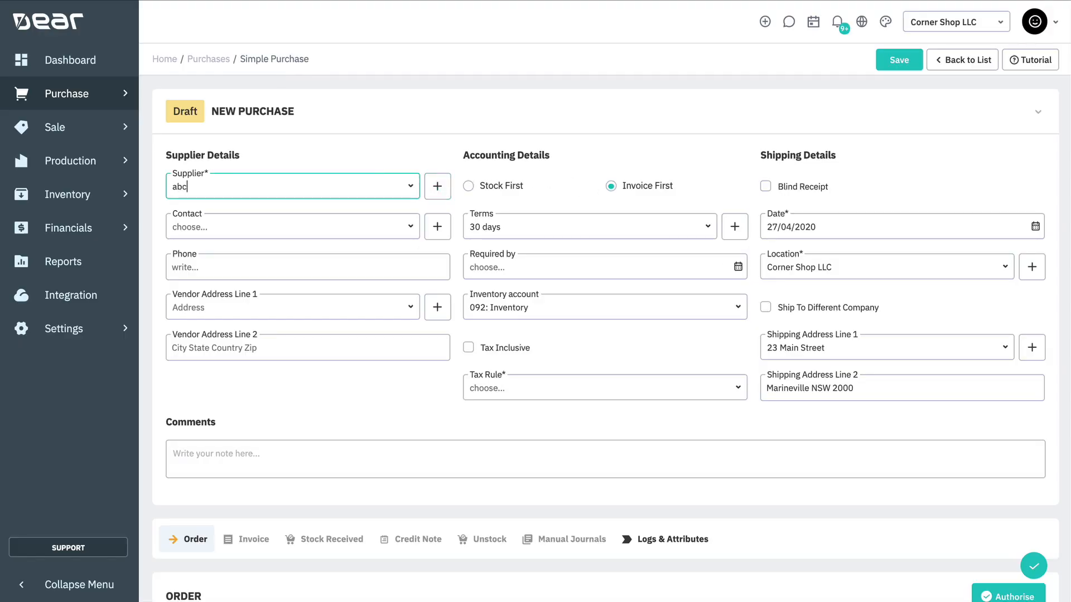
{"action": "left_click", "coordinate": [327, 220]}
{"action": "left_click", "coordinate": [360, 138]}
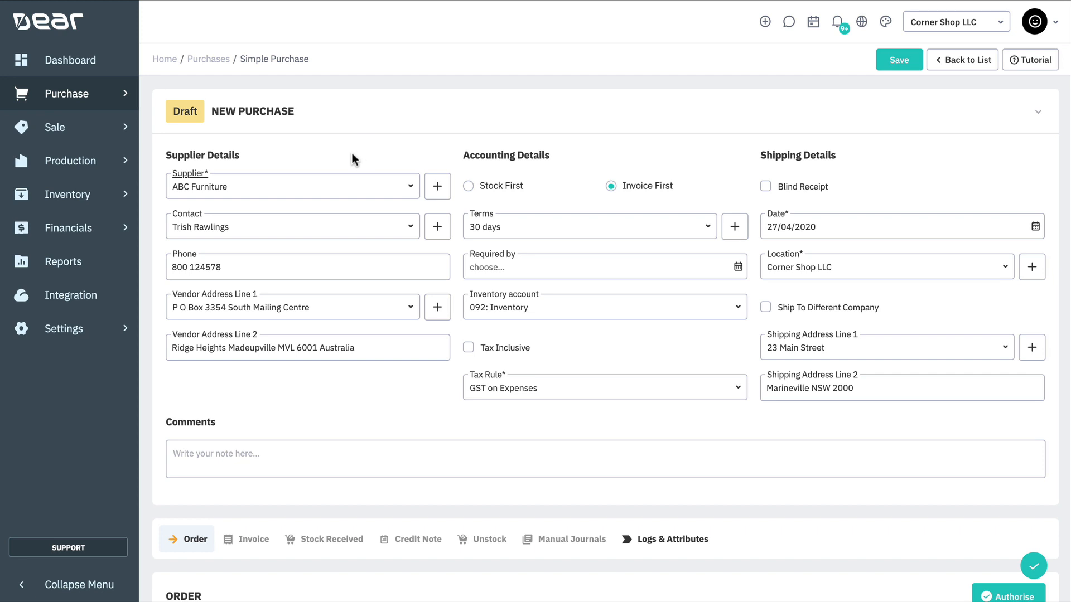
{"action": "mouse_move", "coordinate": [198, 175]}
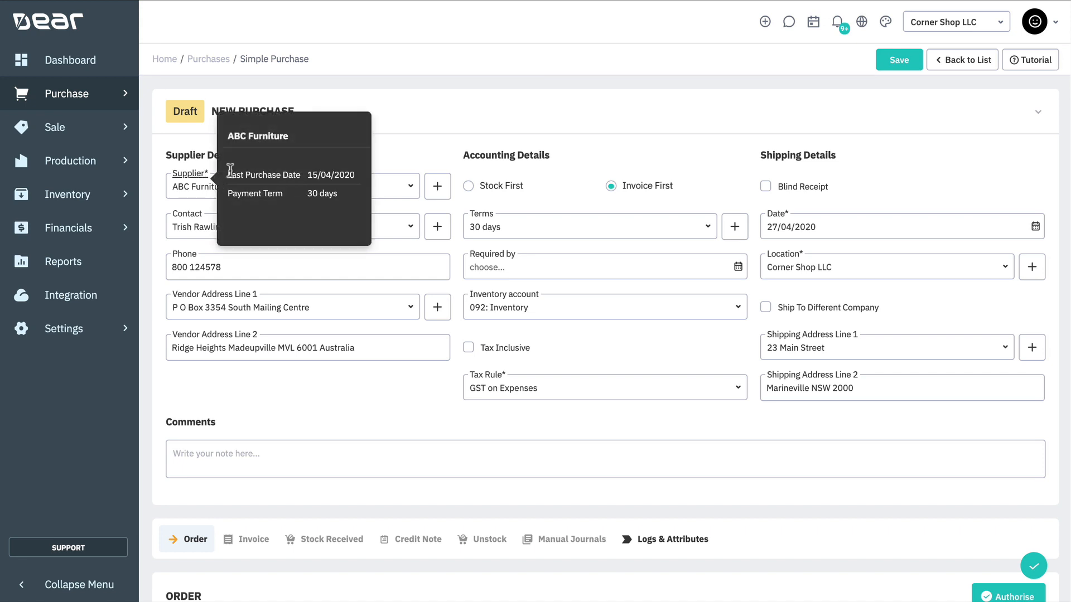
{"action": "left_click", "coordinate": [253, 139]}
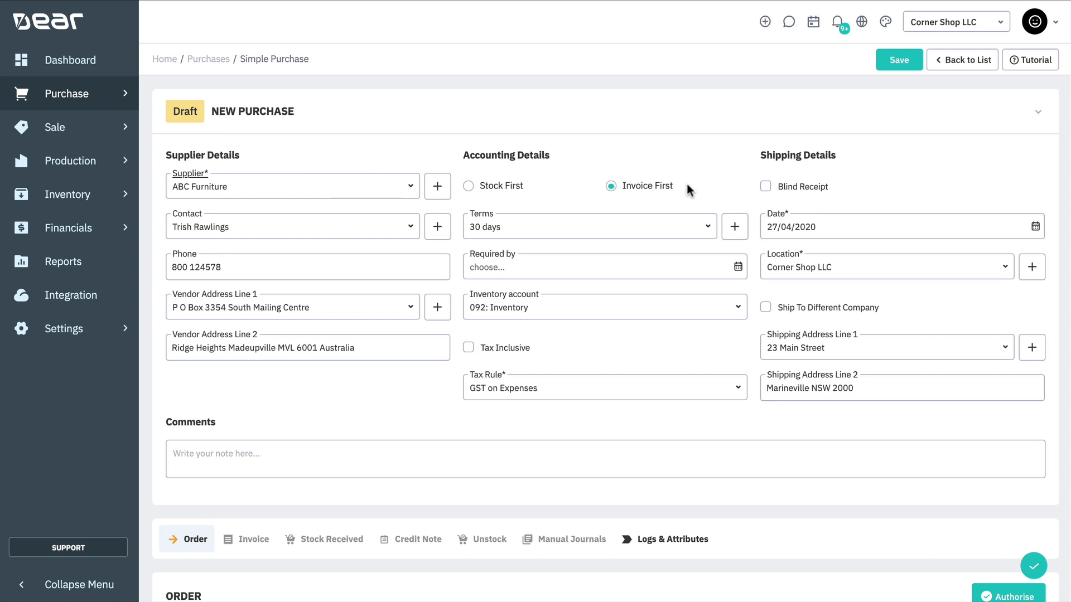
{"action": "left_click", "coordinate": [501, 188]}
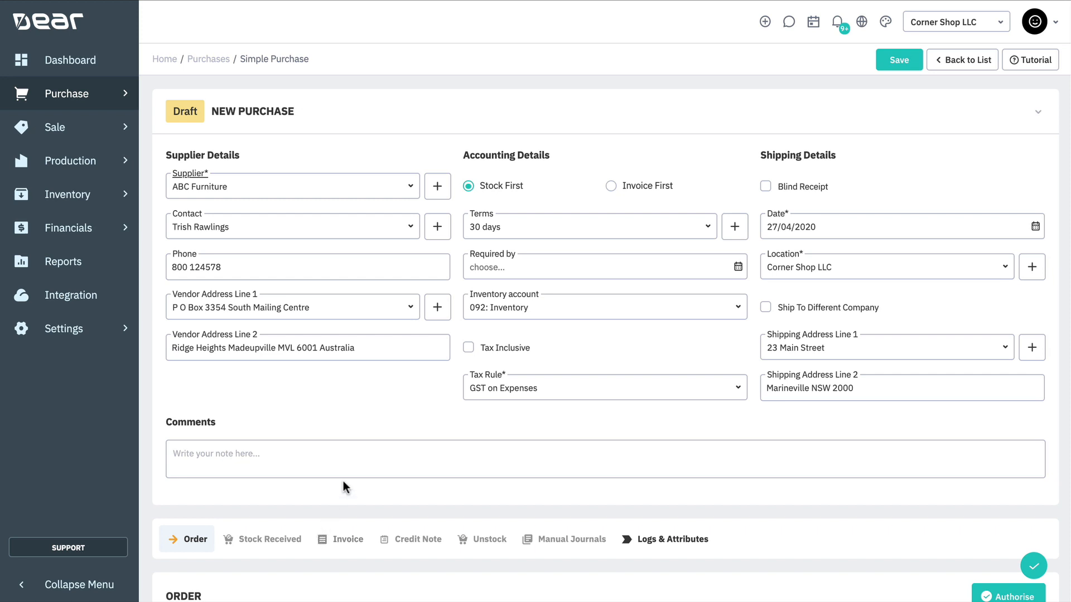
{"action": "left_click", "coordinate": [611, 188]}
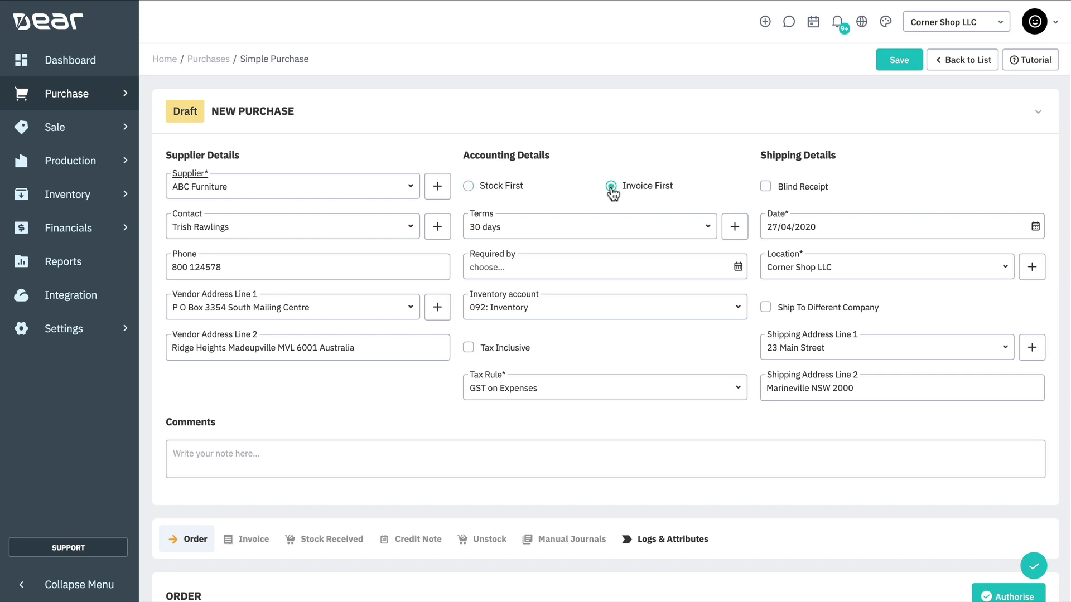
{"action": "left_click", "coordinate": [711, 233]}
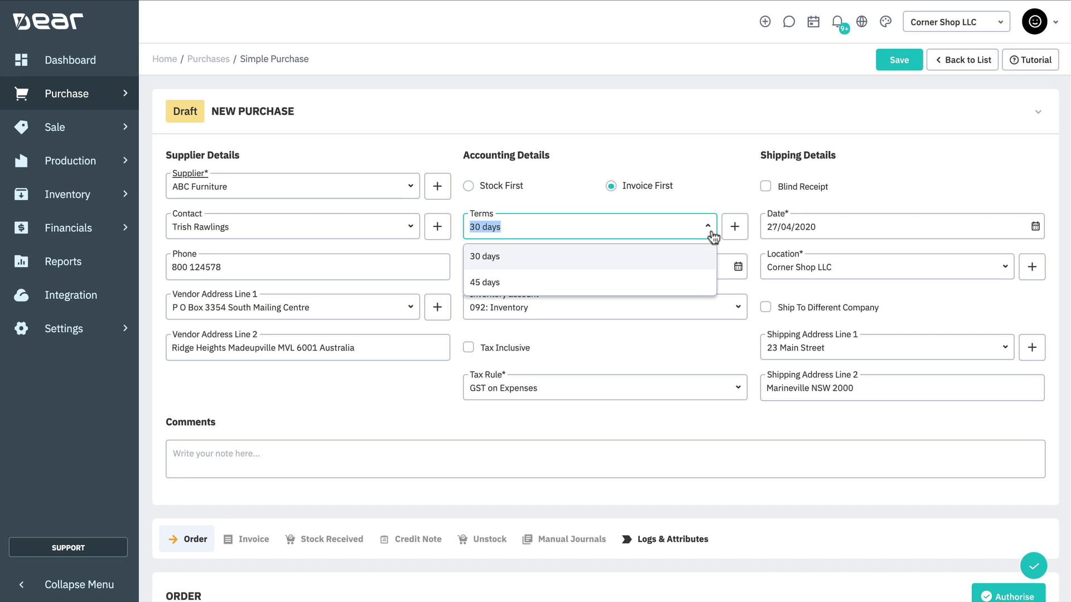
{"action": "left_click", "coordinate": [711, 234]}
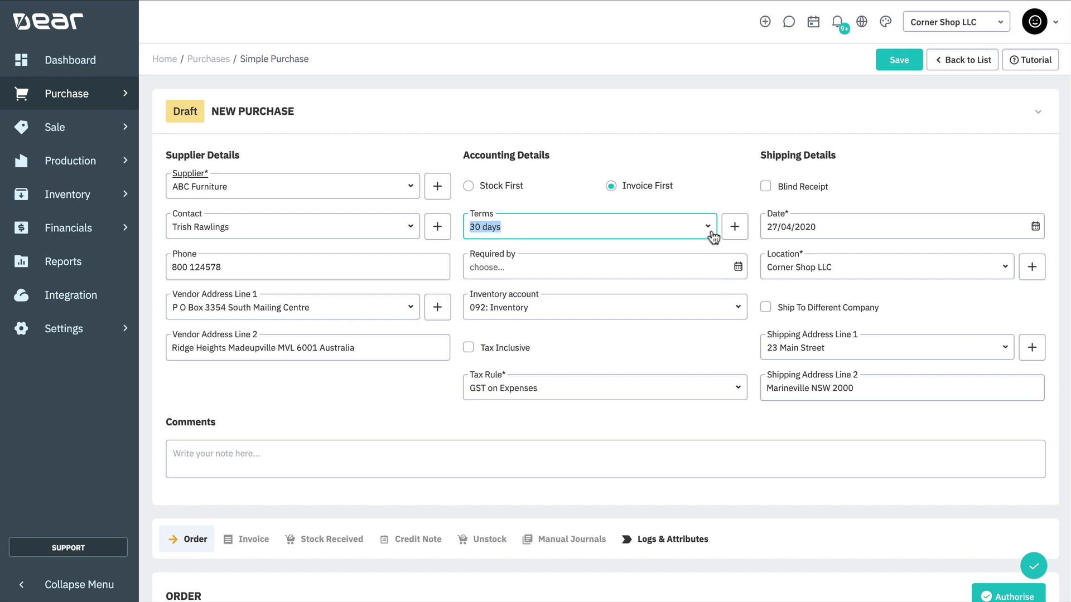
{"action": "left_click", "coordinate": [734, 227]}
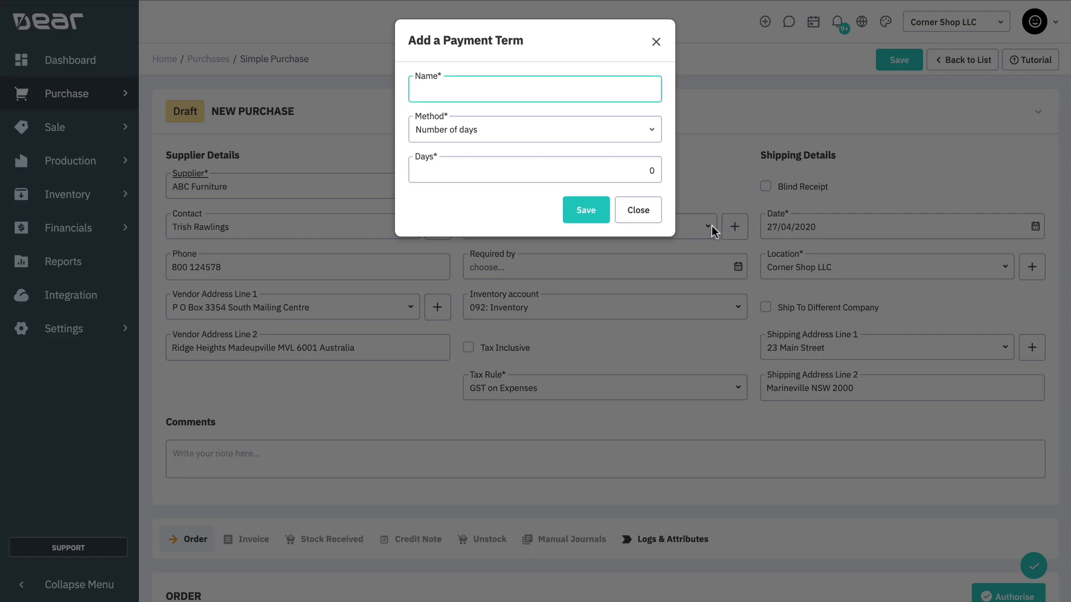
{"action": "left_click", "coordinate": [638, 211]}
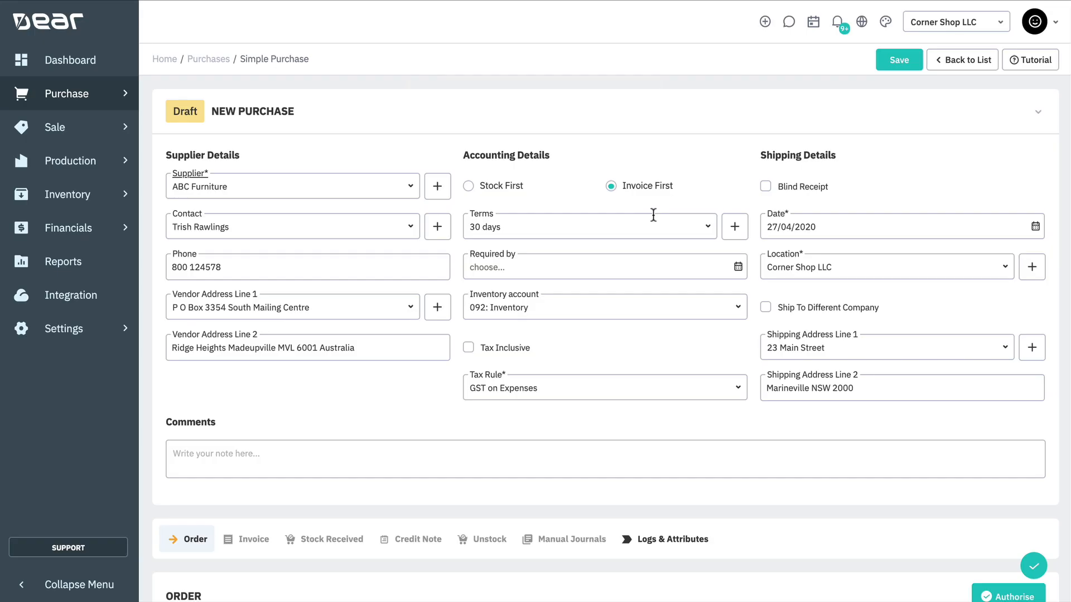
Set the purchase's required-by date to 30/04/2020.
{"action": "left_click", "coordinate": [738, 267]}
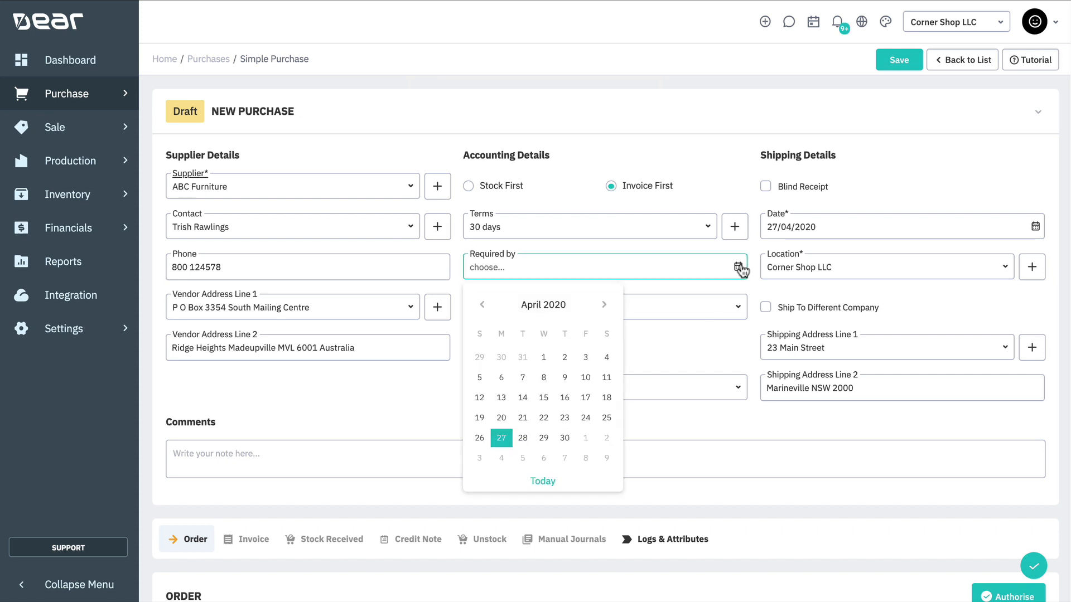
{"action": "left_click", "coordinate": [565, 438]}
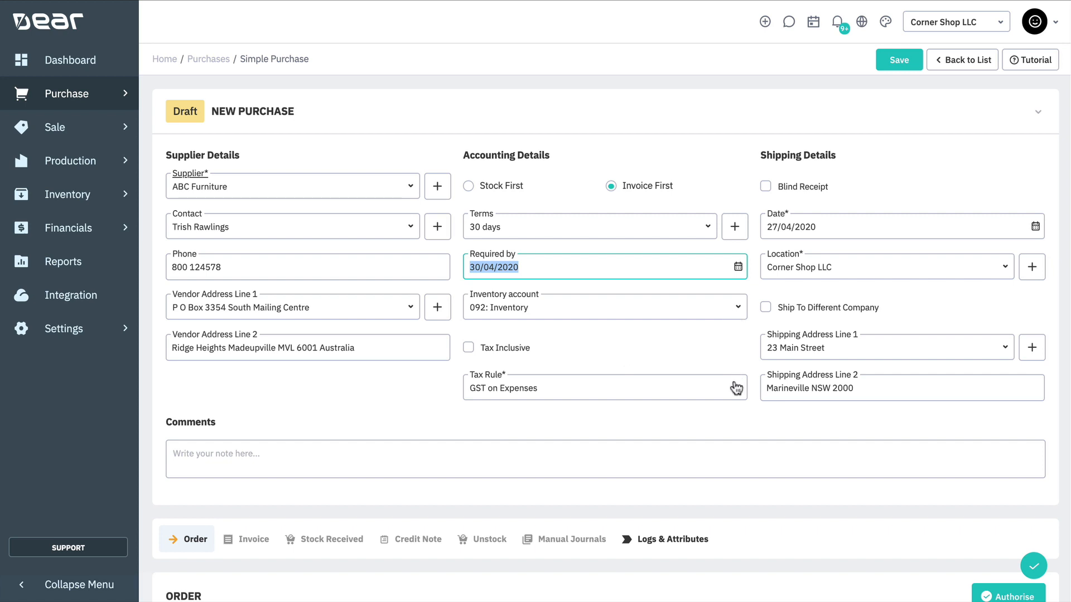
{"action": "left_click", "coordinate": [851, 194]}
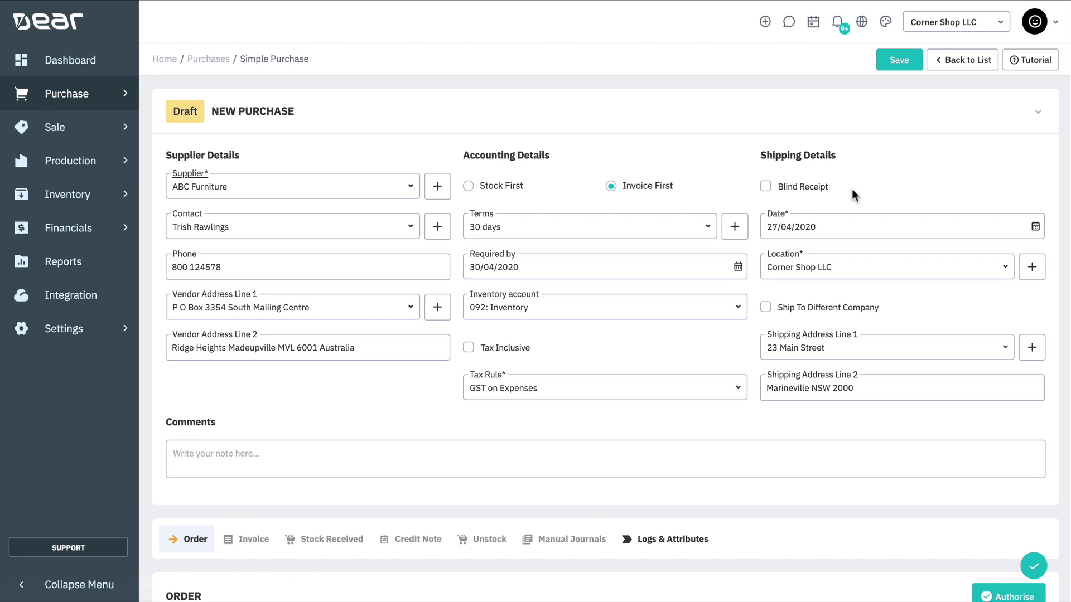
Try out the Blind Receipt option, leave it off, and set the date in the shipping details to 26/04/2020.
{"action": "left_click", "coordinate": [766, 187]}
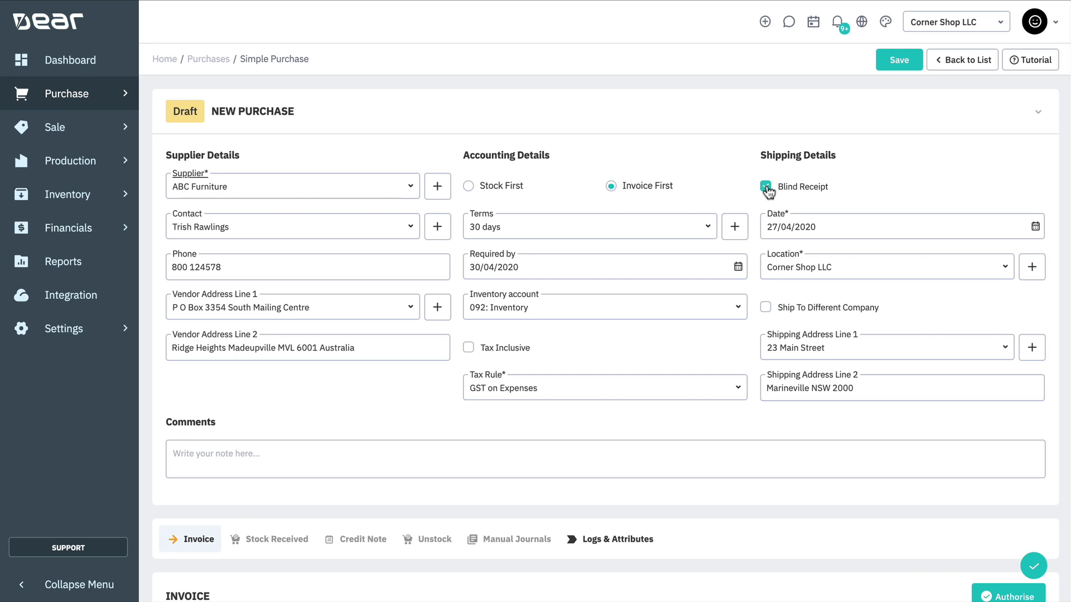
{"action": "left_click", "coordinate": [766, 188]}
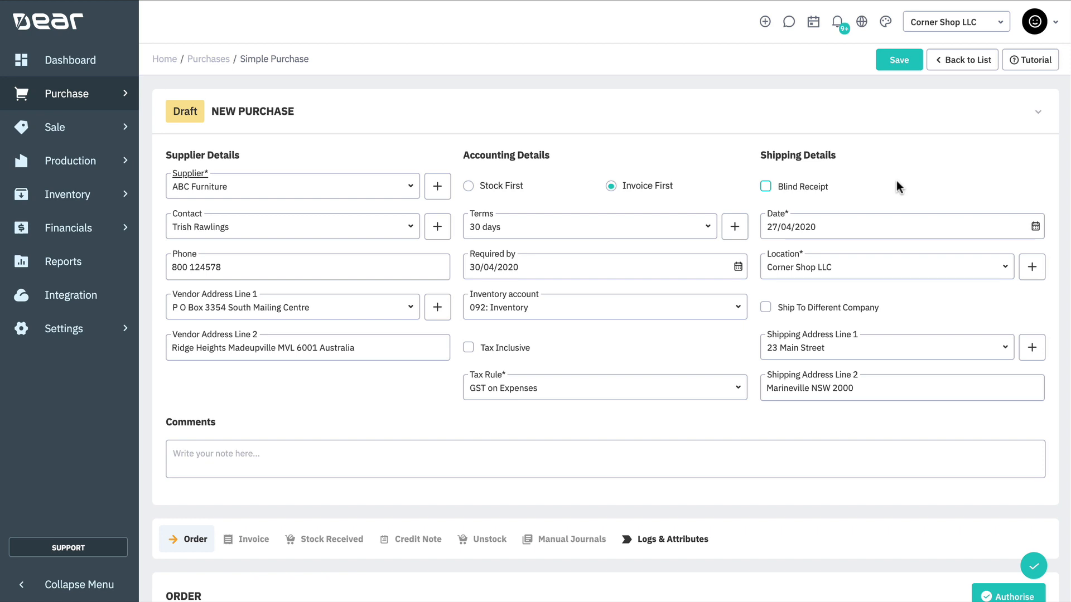
{"action": "left_click", "coordinate": [1033, 234]}
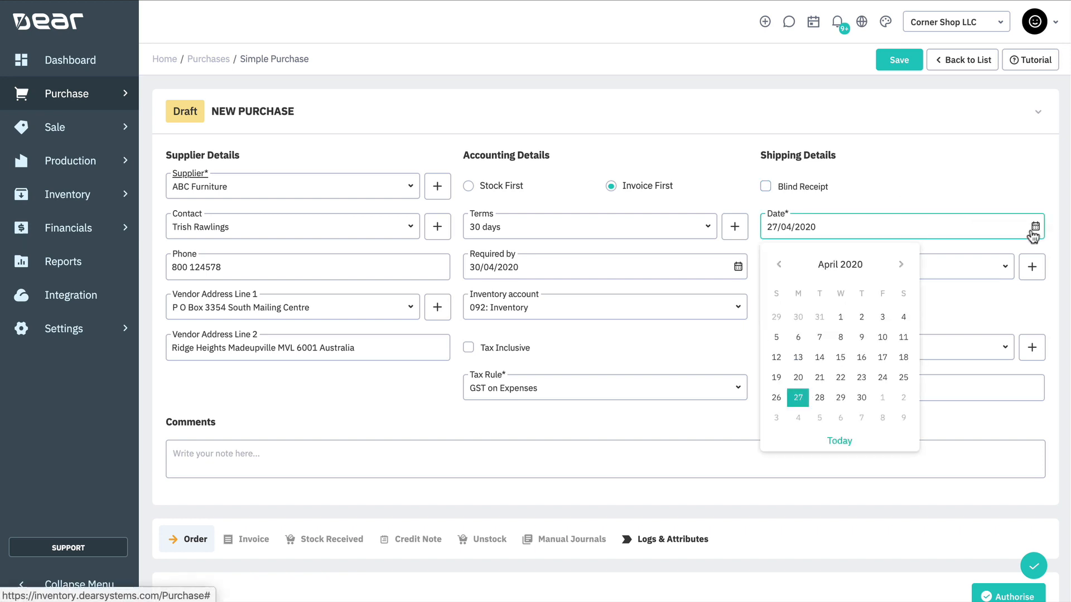
{"action": "left_click", "coordinate": [777, 400]}
{"action": "left_click", "coordinate": [896, 292]}
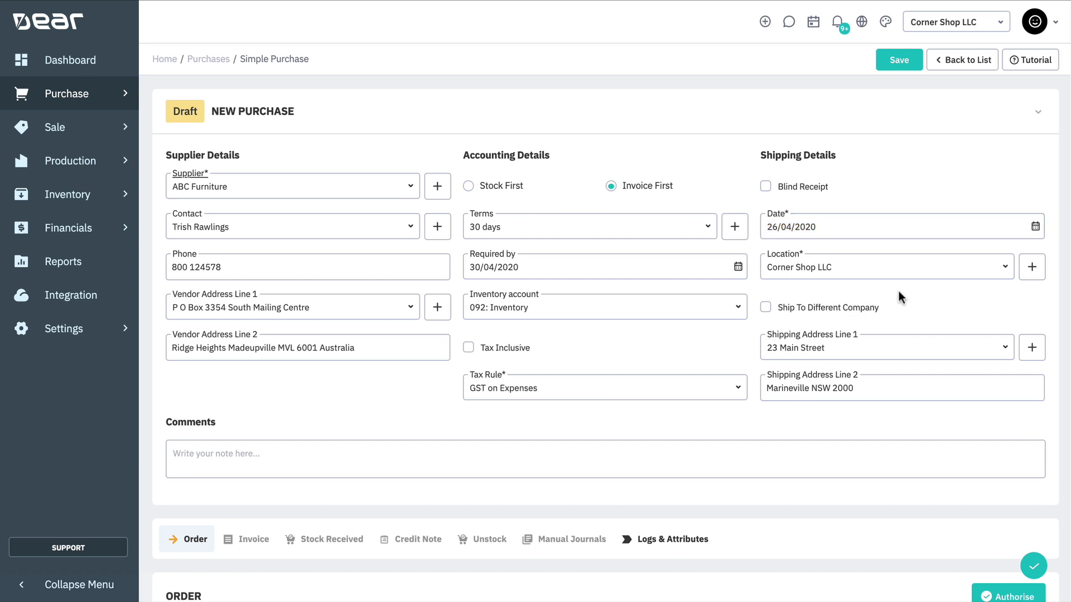
{"action": "left_click", "coordinate": [1003, 274]}
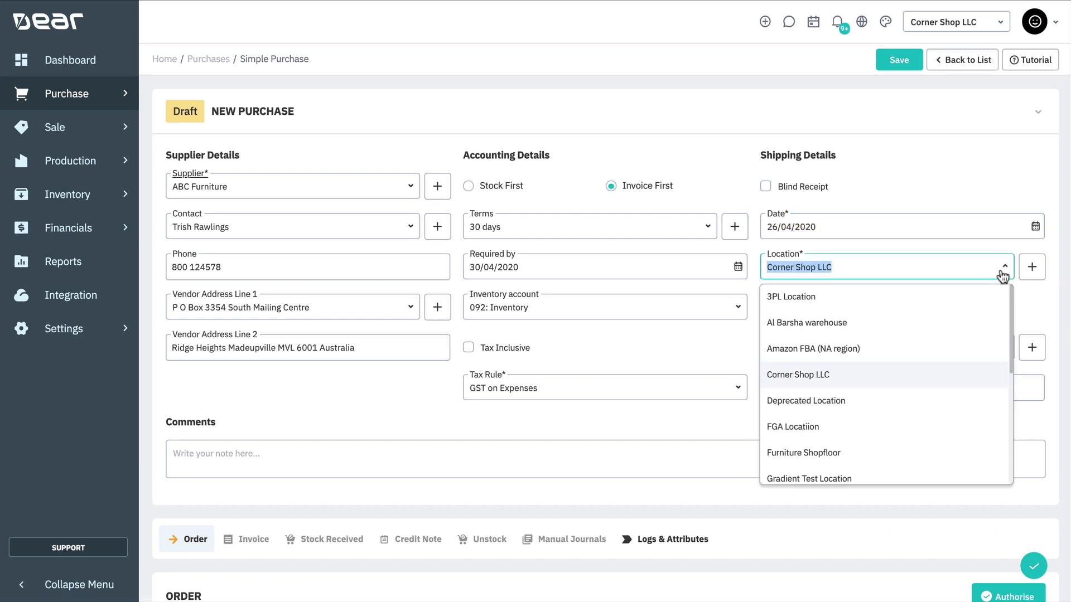
{"action": "left_click", "coordinate": [1003, 274]}
{"action": "left_click", "coordinate": [995, 306]}
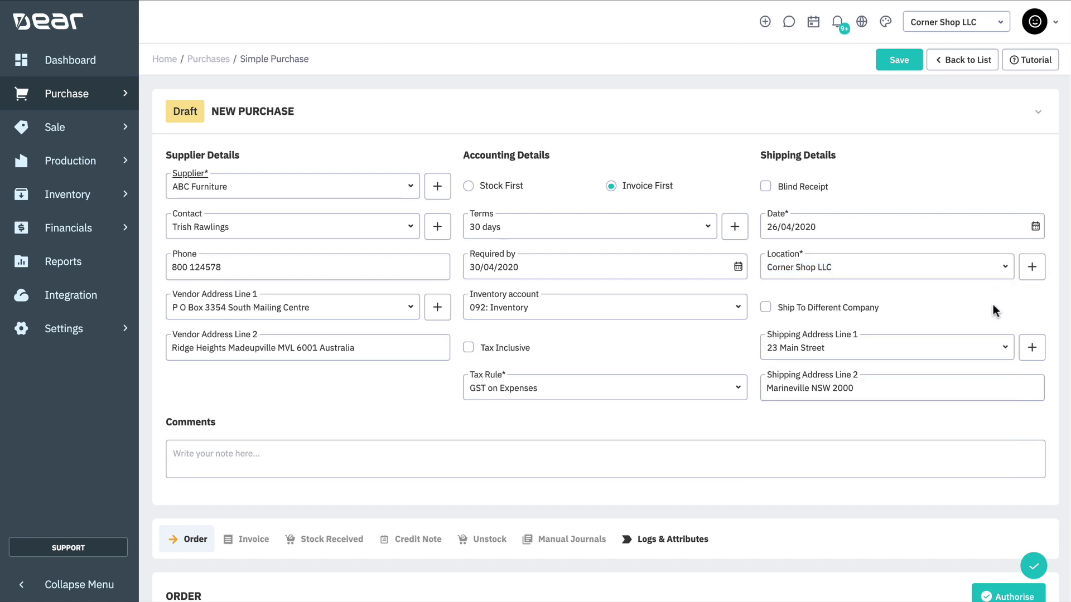
{"action": "left_click", "coordinate": [1004, 352]}
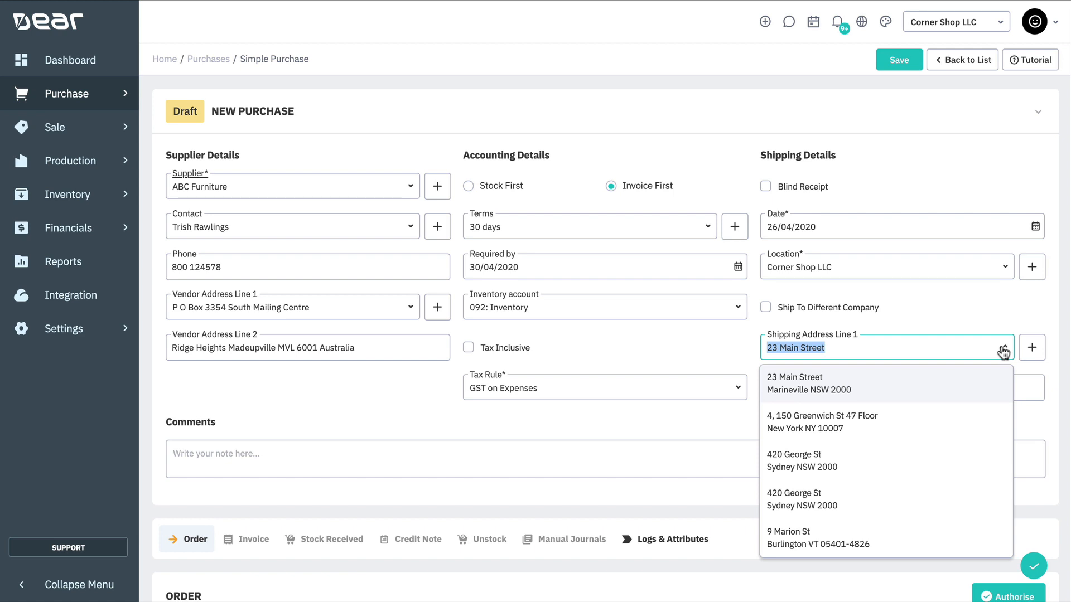
{"action": "left_click", "coordinate": [1004, 351]}
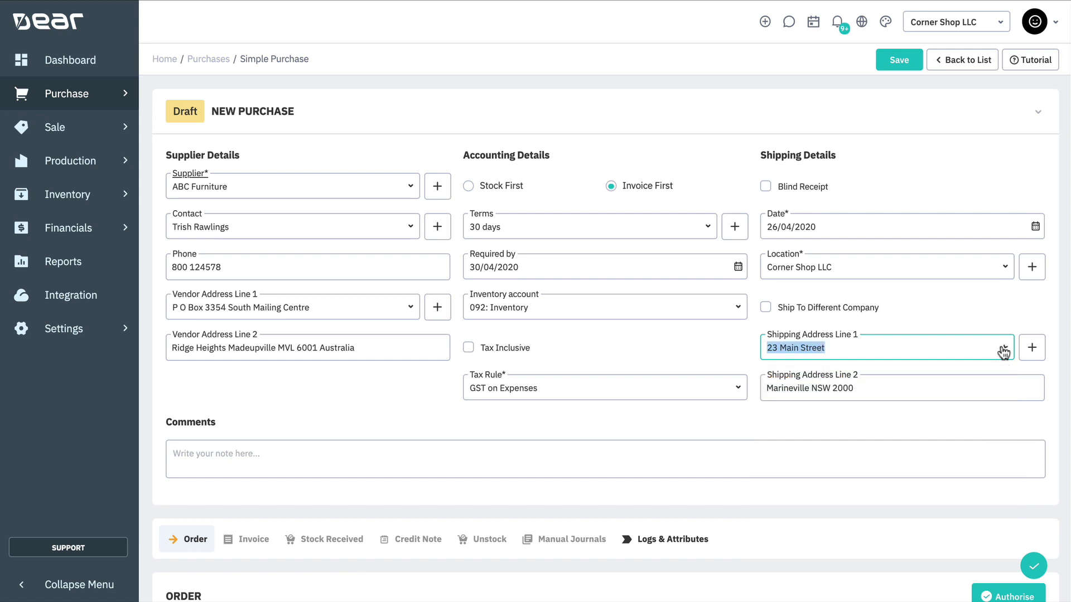
{"action": "left_click", "coordinate": [1000, 314]}
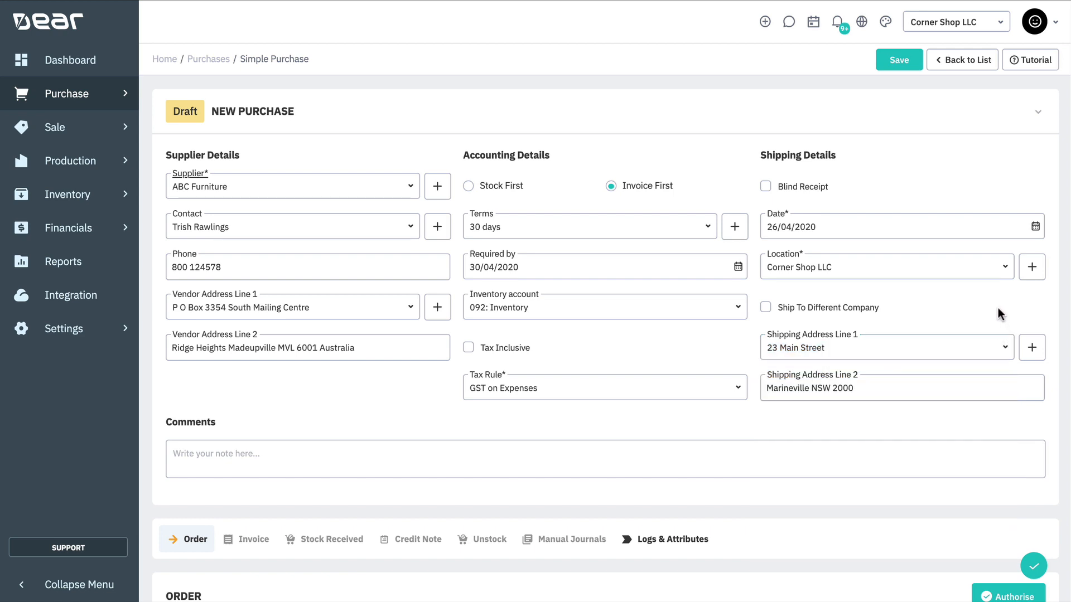
Enter "REF 1884A" as the comment on the purchase.
{"action": "scroll", "coordinate": [929, 329], "scroll_direction": "down", "scroll_amount": 2}
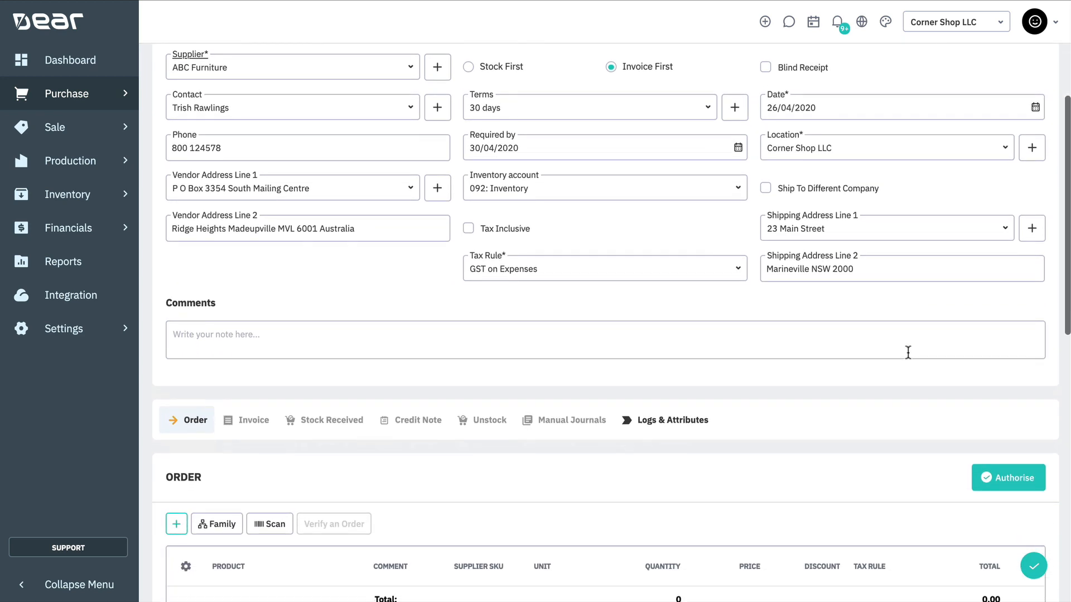
{"action": "left_click", "coordinate": [897, 341]}
{"action": "type", "text": "REF"}
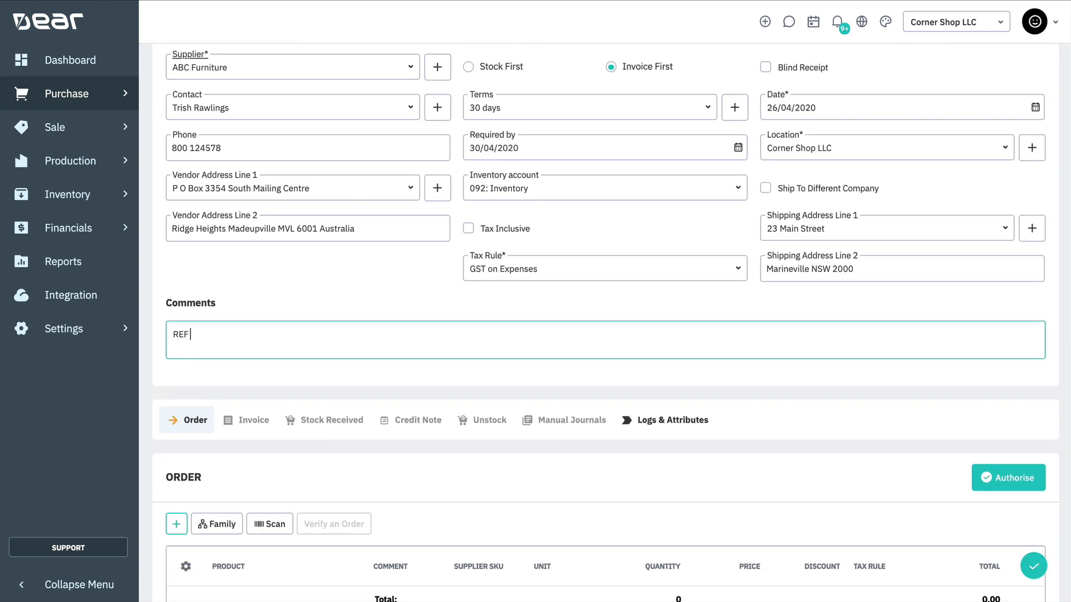
{"action": "type", "text": " 1884A"}
{"action": "left_click", "coordinate": [663, 306]}
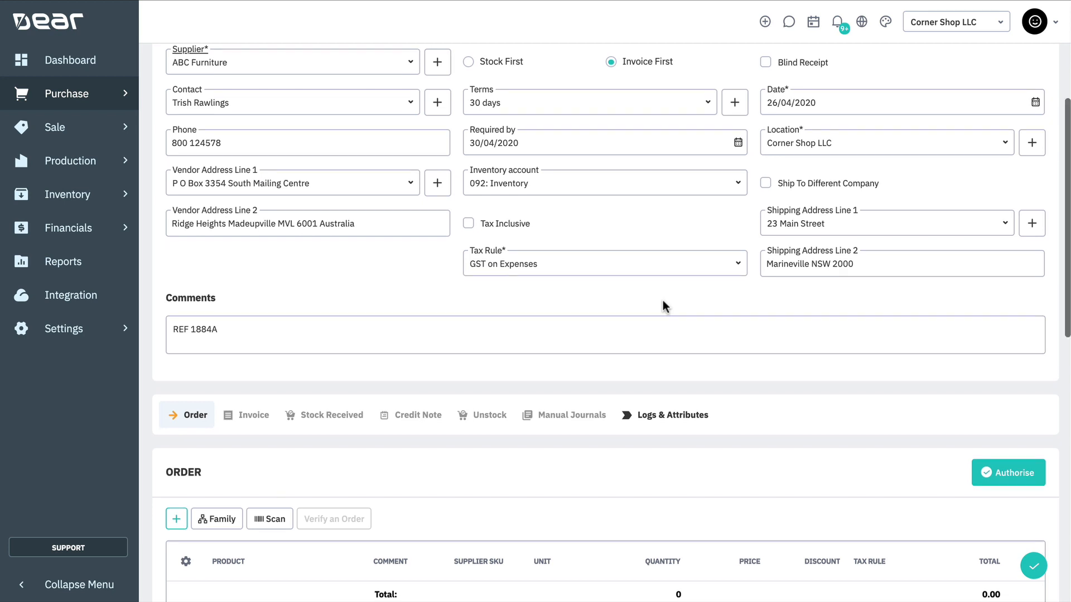
Add a blank product line to the purchase order.
{"action": "scroll", "coordinate": [662, 305], "scroll_direction": "down", "scroll_amount": 3}
{"action": "scroll", "coordinate": [664, 306], "scroll_direction": "down", "scroll_amount": 3}
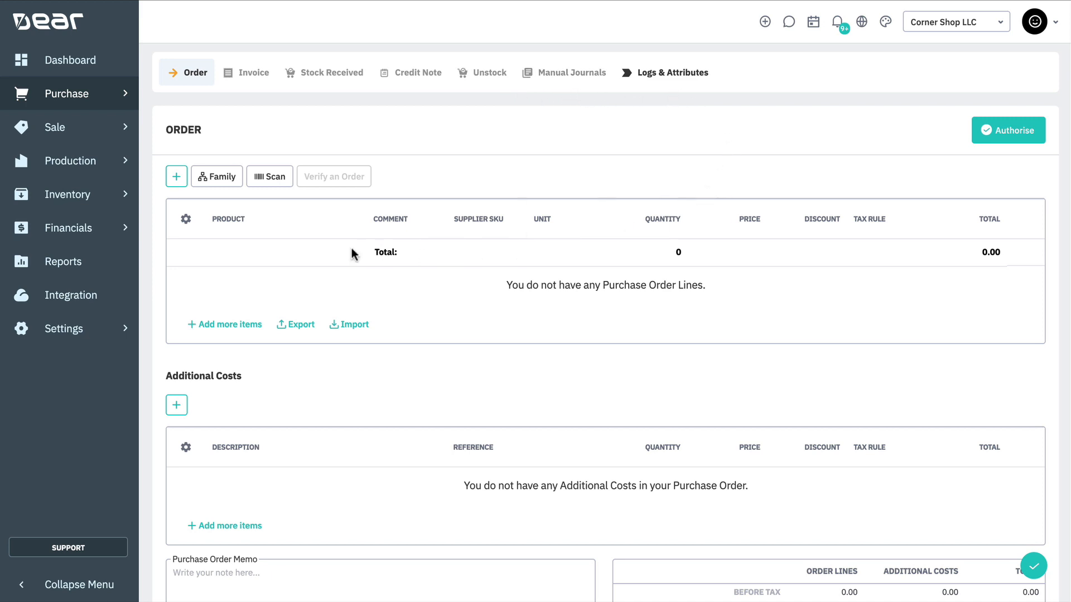
{"action": "left_click", "coordinate": [176, 178]}
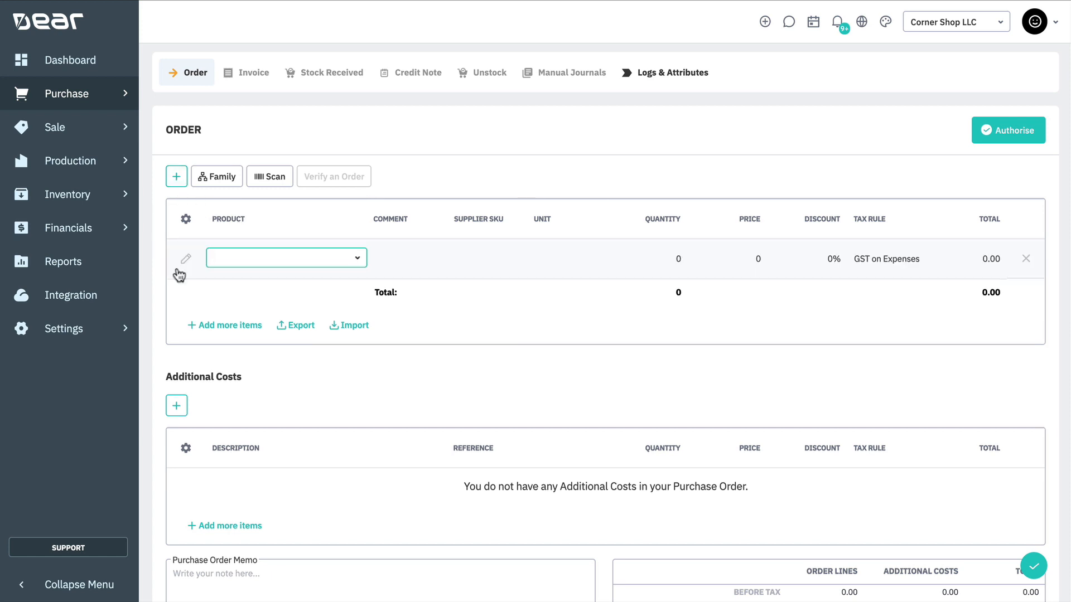
Search the products for "lumber", look at the form for adding a new product, and close it without saving.
{"action": "left_click", "coordinate": [357, 260]}
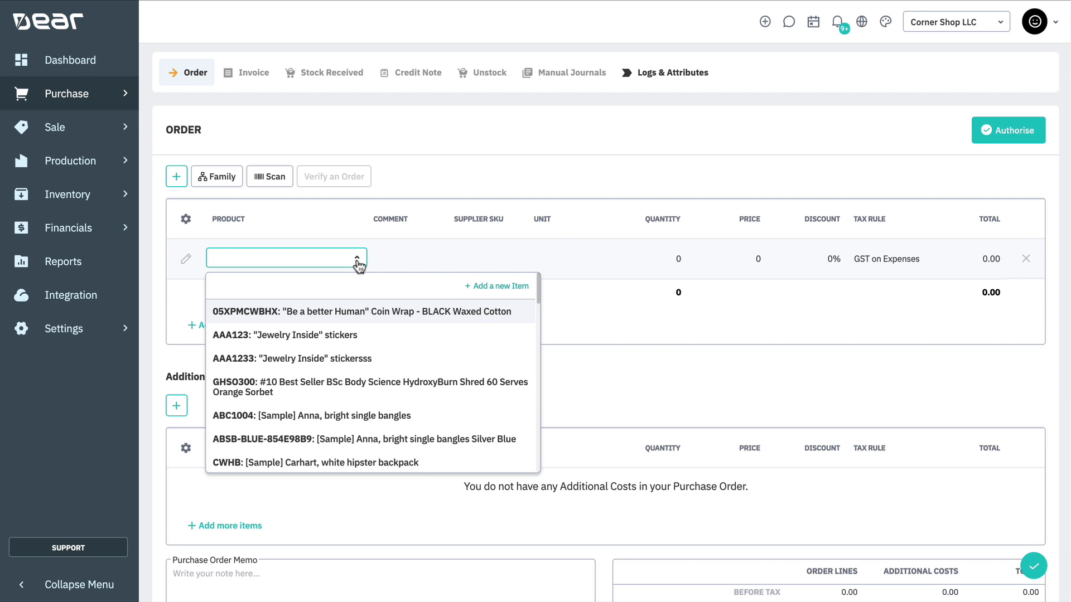
{"action": "type", "text": "lumber"}
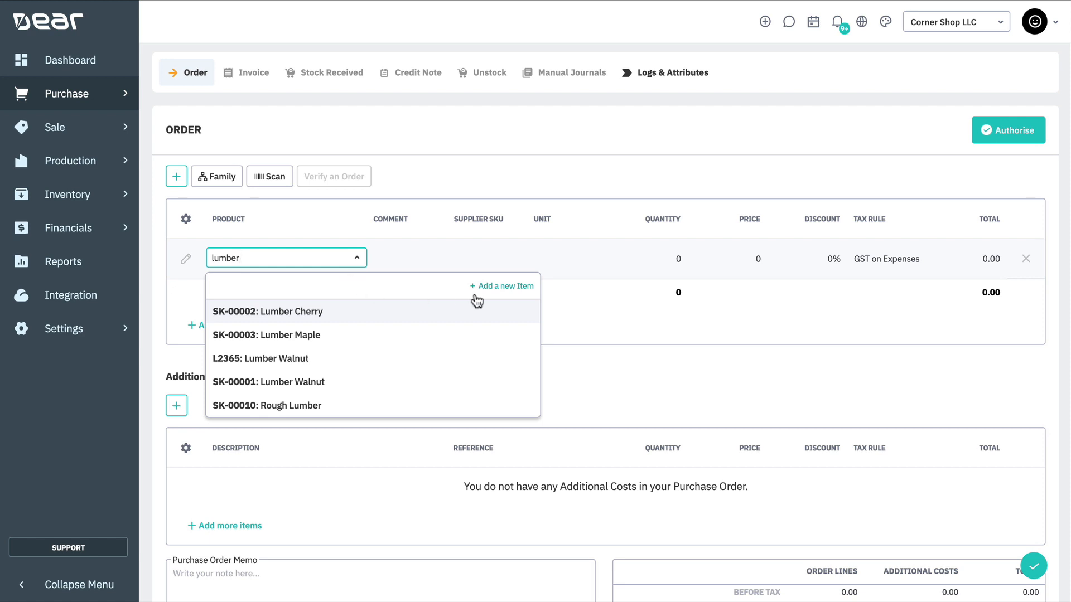
{"action": "left_click", "coordinate": [494, 286]}
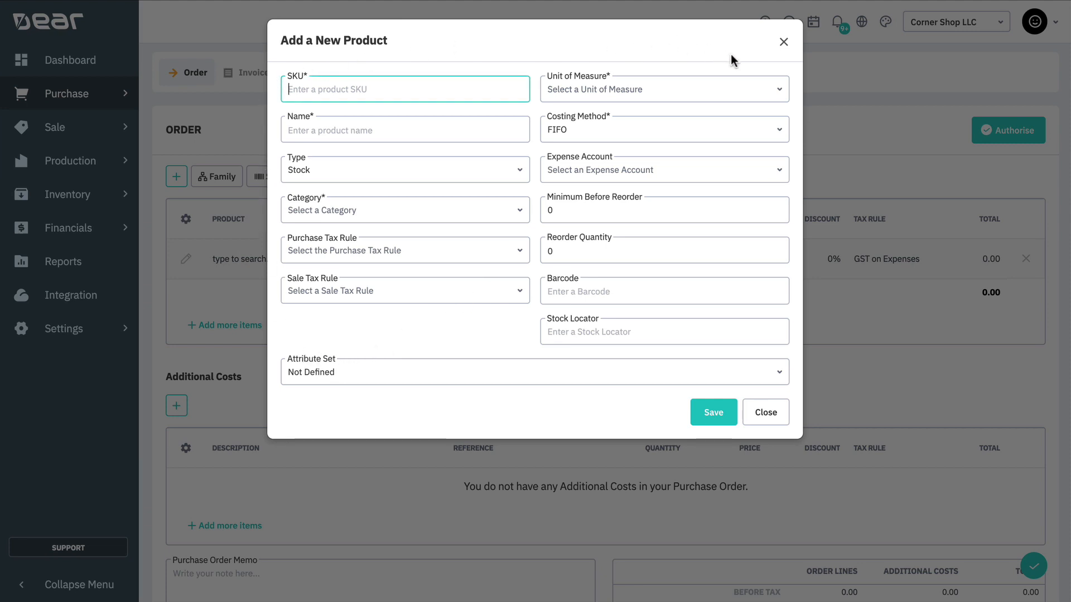
{"action": "left_click", "coordinate": [766, 414]}
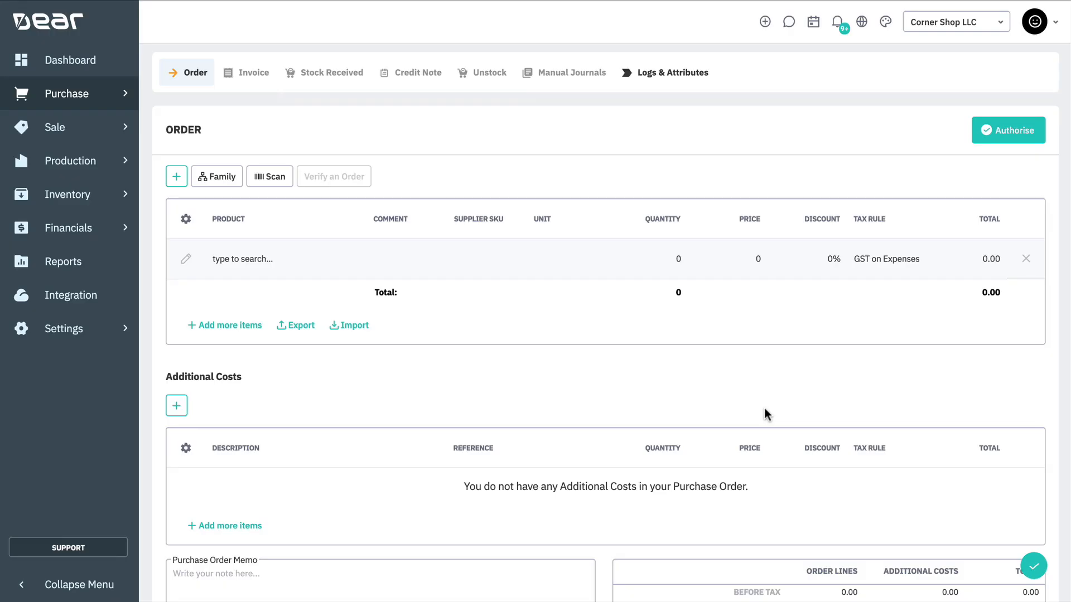
Search for "lumb" in the blank order line and choose SK-00002: Lumber Cherry as its product.
{"action": "left_click", "coordinate": [278, 258]}
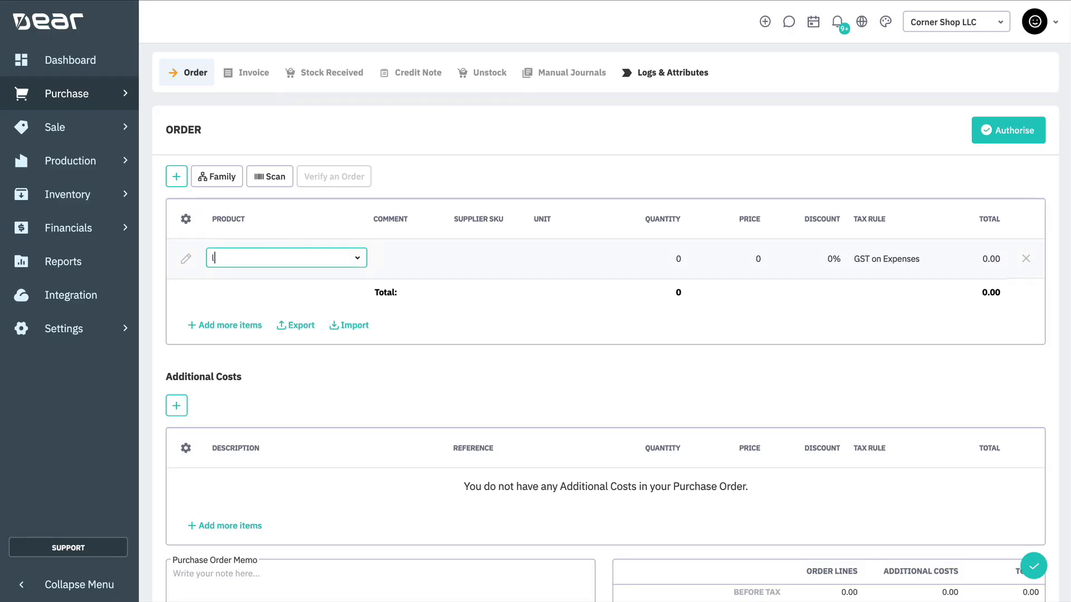
{"action": "type", "text": "lumb"}
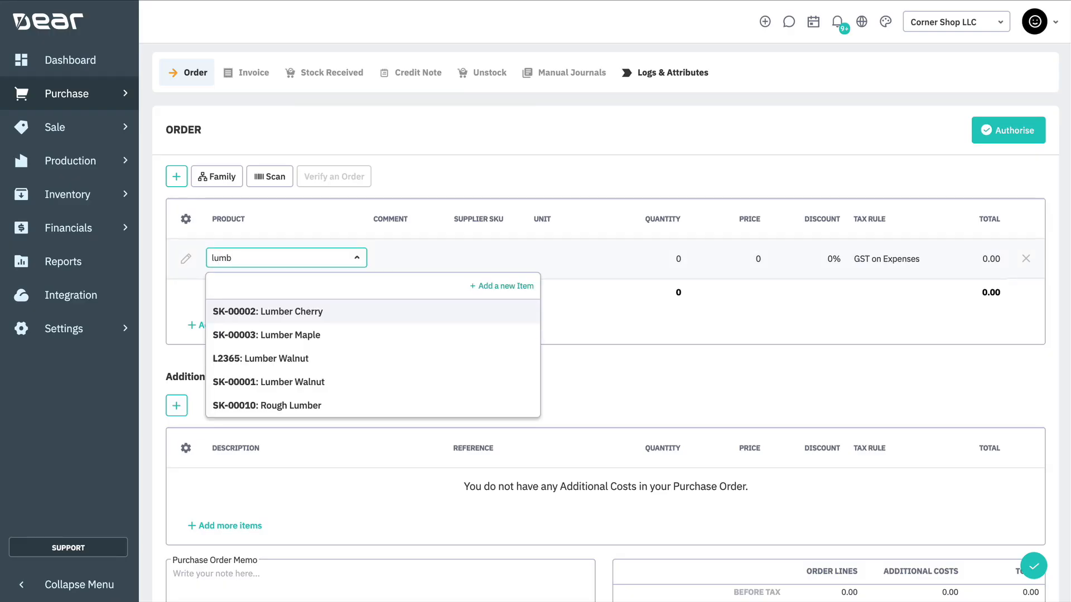
{"action": "left_click", "coordinate": [267, 312]}
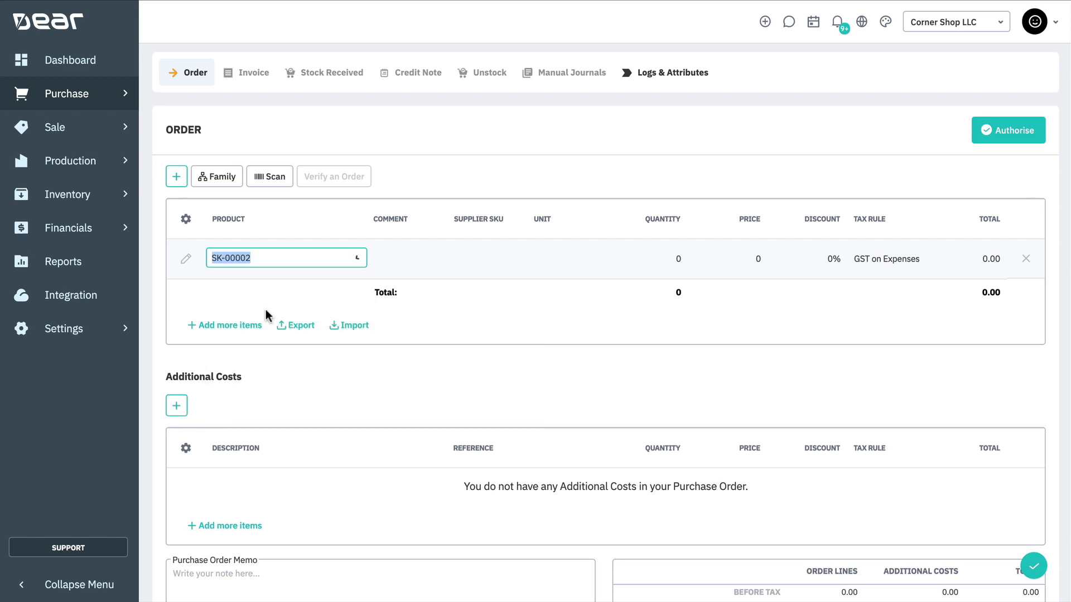
{"action": "left_click", "coordinate": [323, 292]}
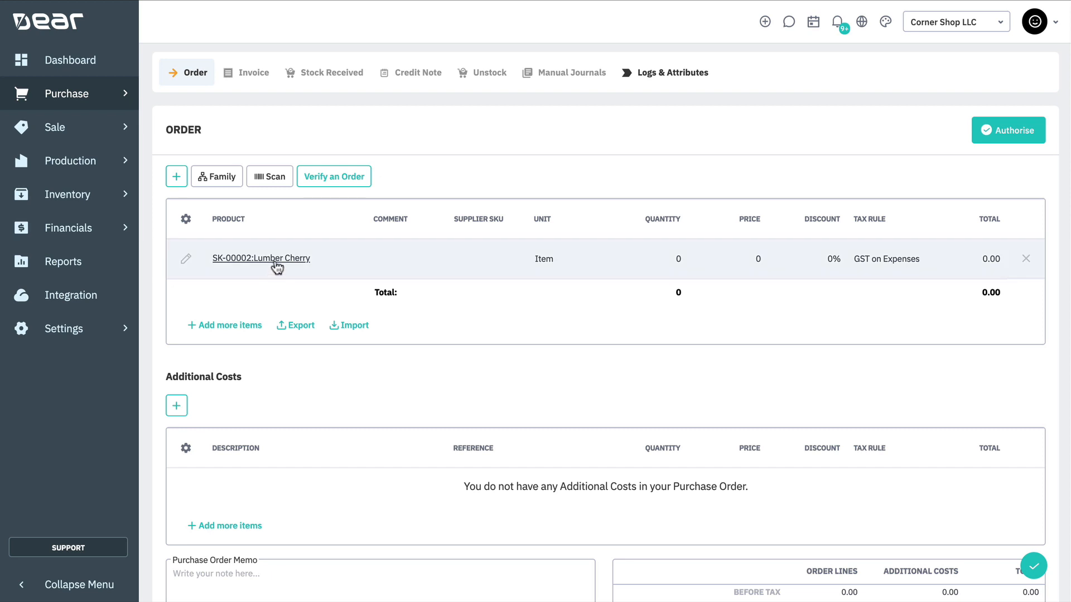
Enter the comment "Cut to Size" and the supplier SKU LUM2021 on the Lumber Cherry line.
{"action": "mouse_move", "coordinate": [277, 265]}
{"action": "left_click", "coordinate": [393, 263]}
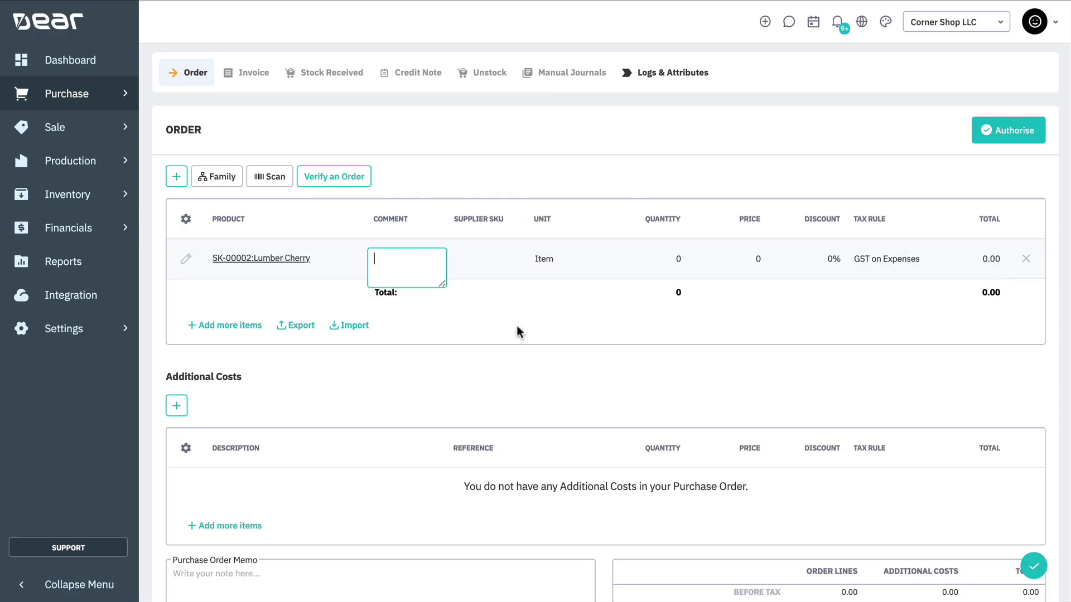
{"action": "type", "text": "Cut to Size"}
{"action": "left_click", "coordinate": [475, 260]}
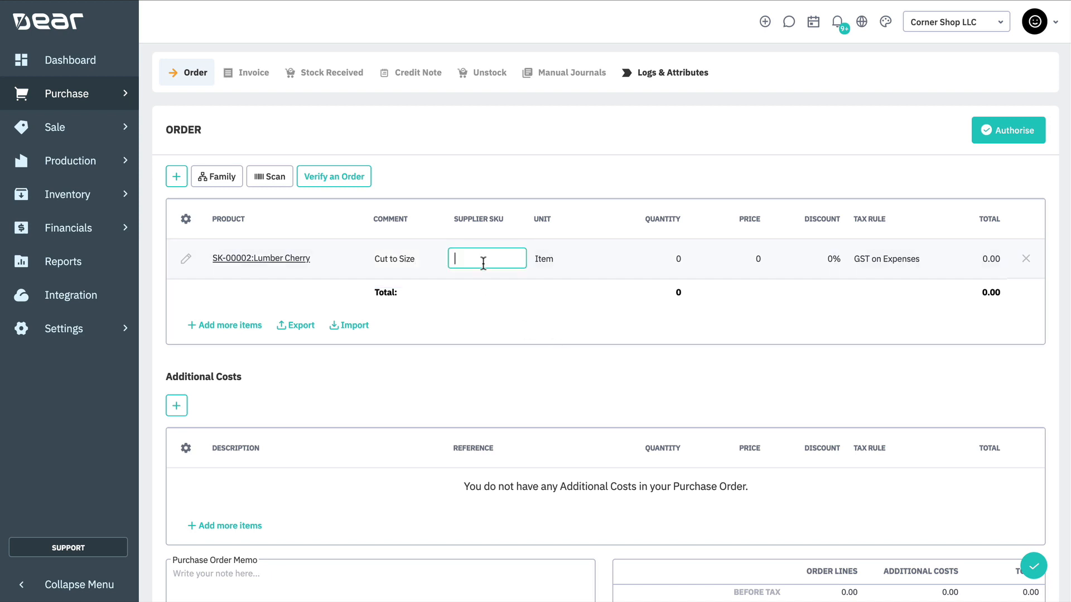
{"action": "type", "text": "LUM"}
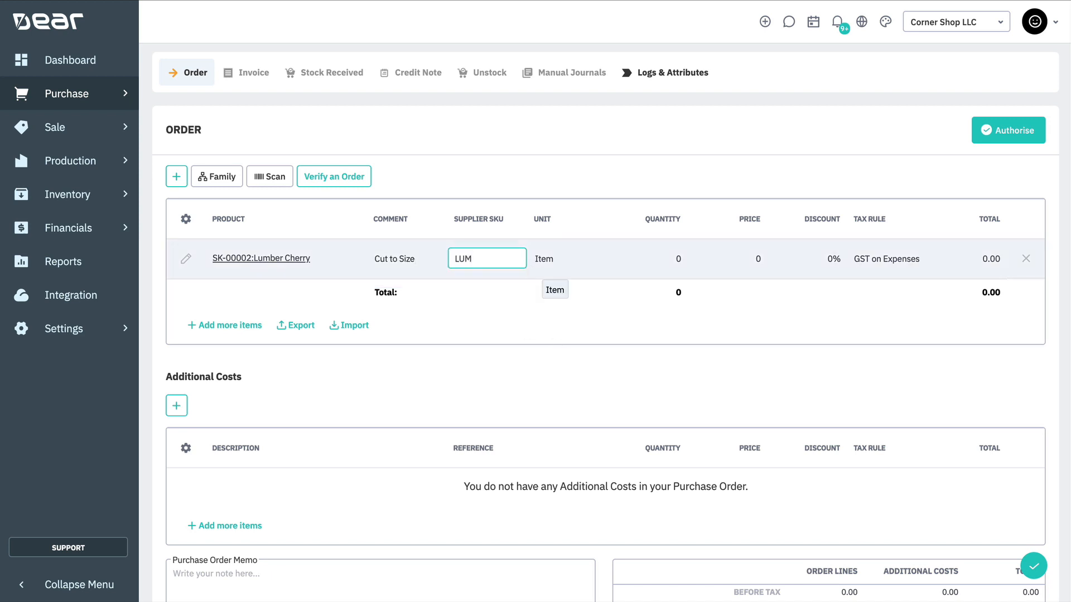
{"action": "type", "text": "2021"}
{"action": "left_click", "coordinate": [548, 169]}
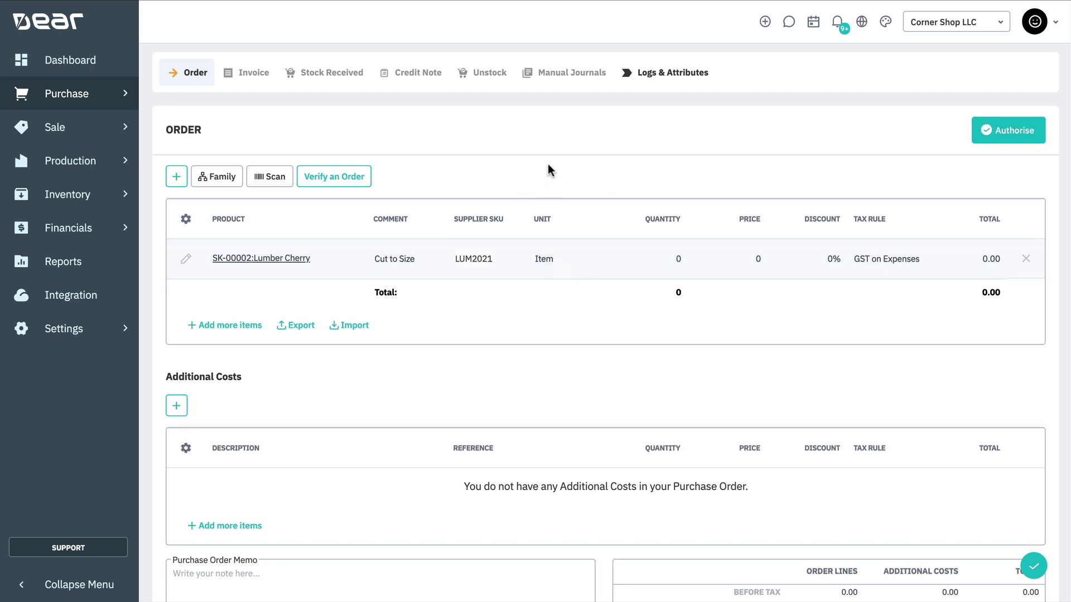
Set the Lumber Cherry line's quantity to 100 and its price to 60.
{"action": "left_click", "coordinate": [670, 258]}
{"action": "type", "text": "100"}
{"action": "left_click", "coordinate": [755, 261]}
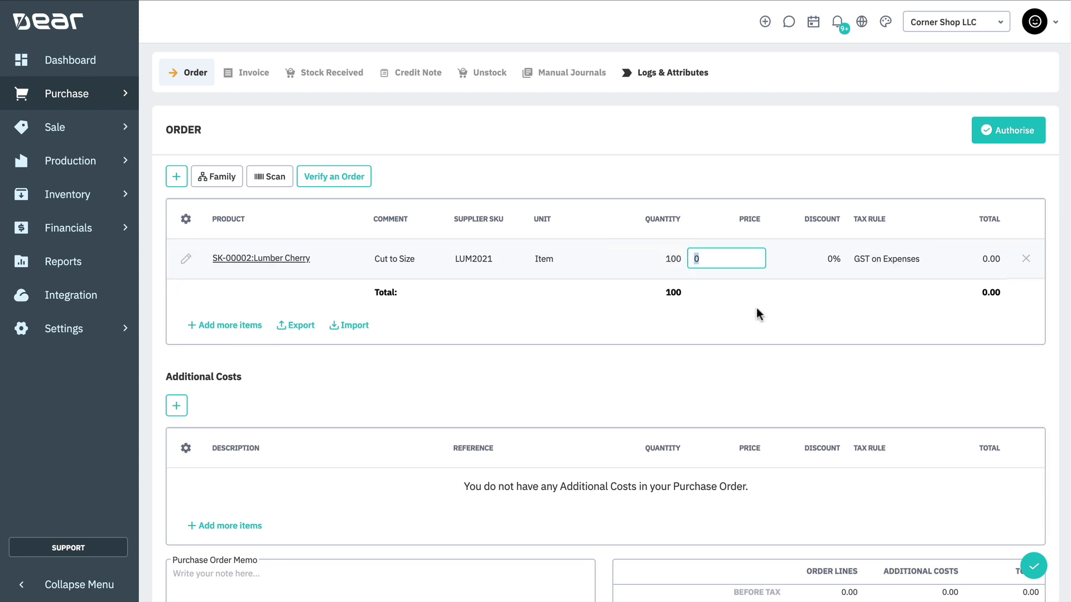
{"action": "type", "text": "60"}
{"action": "left_click", "coordinate": [784, 293]}
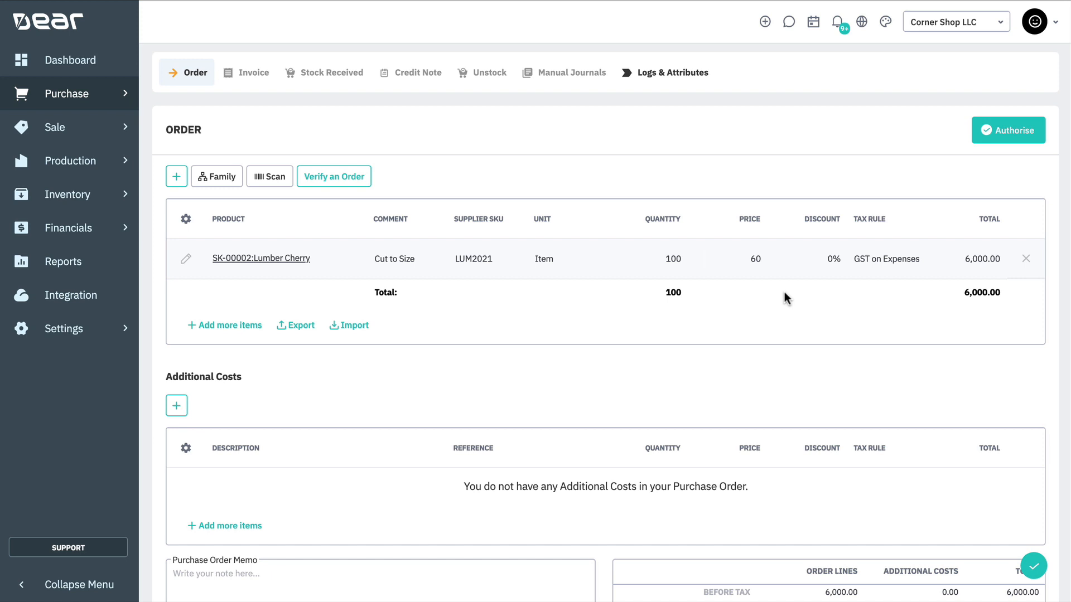
Inspect the discount and tax rule fields of the Lumber Cherry line.
{"action": "left_click", "coordinate": [824, 267]}
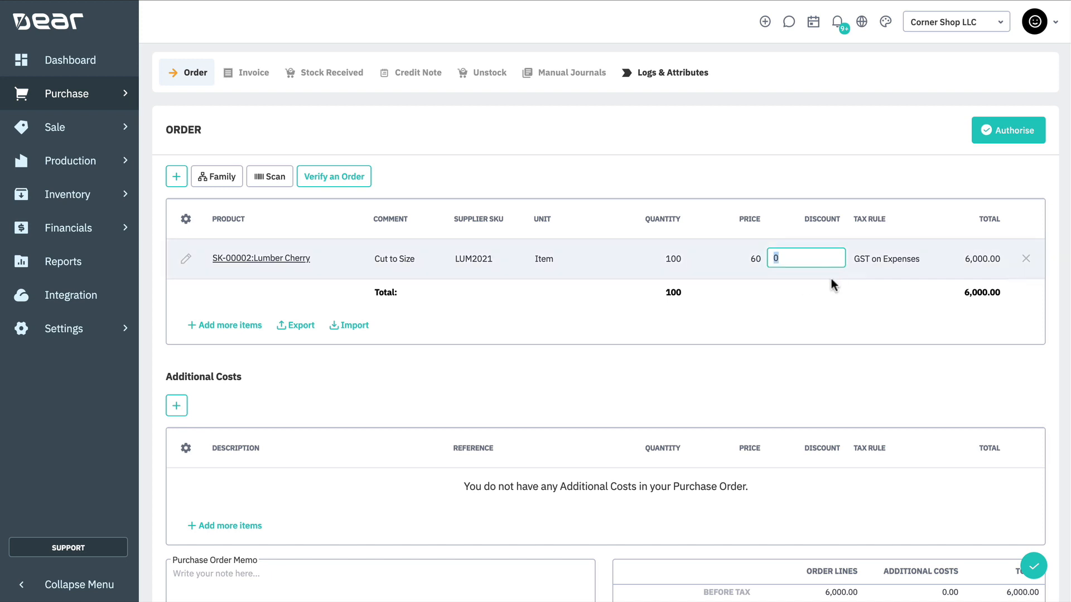
{"action": "left_click", "coordinate": [904, 268]}
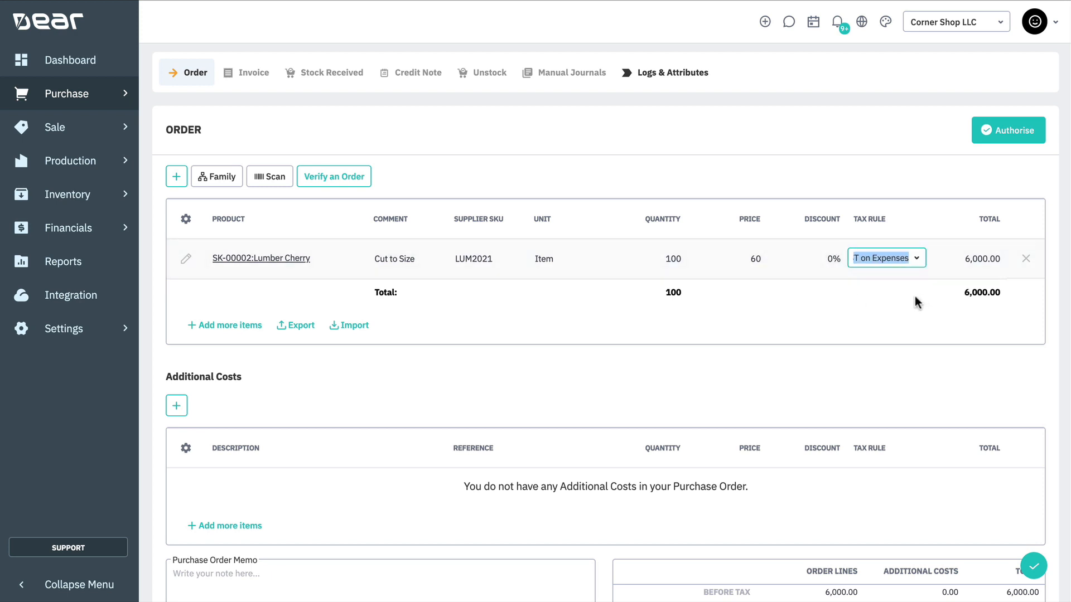
{"action": "left_click", "coordinate": [915, 296]}
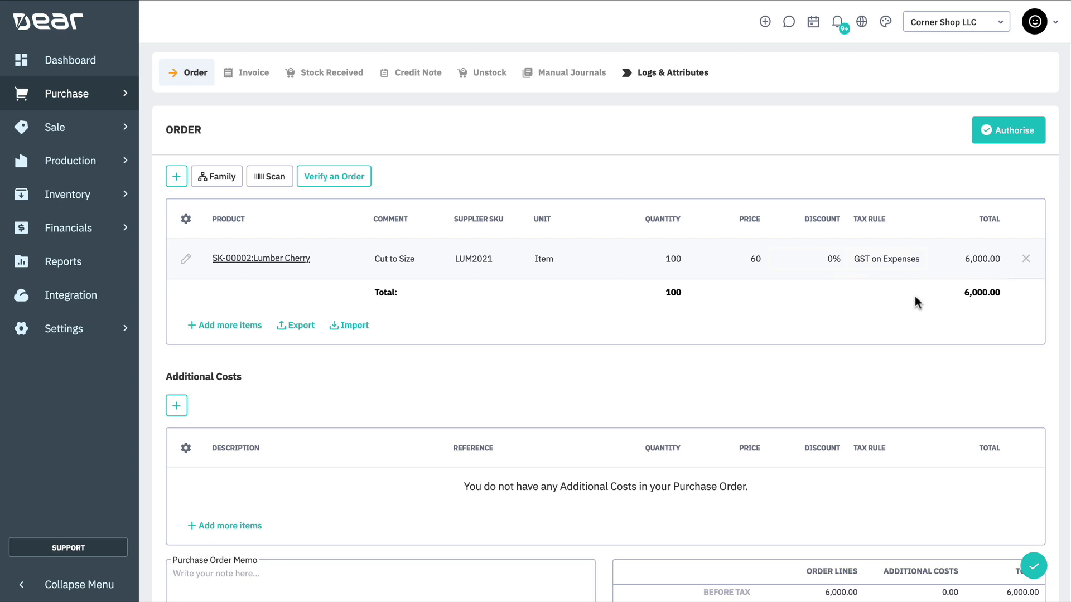
Add a second order line for SK-00003: Lumber Maple with quantity 100 and price 45.
{"action": "left_click", "coordinate": [176, 176]}
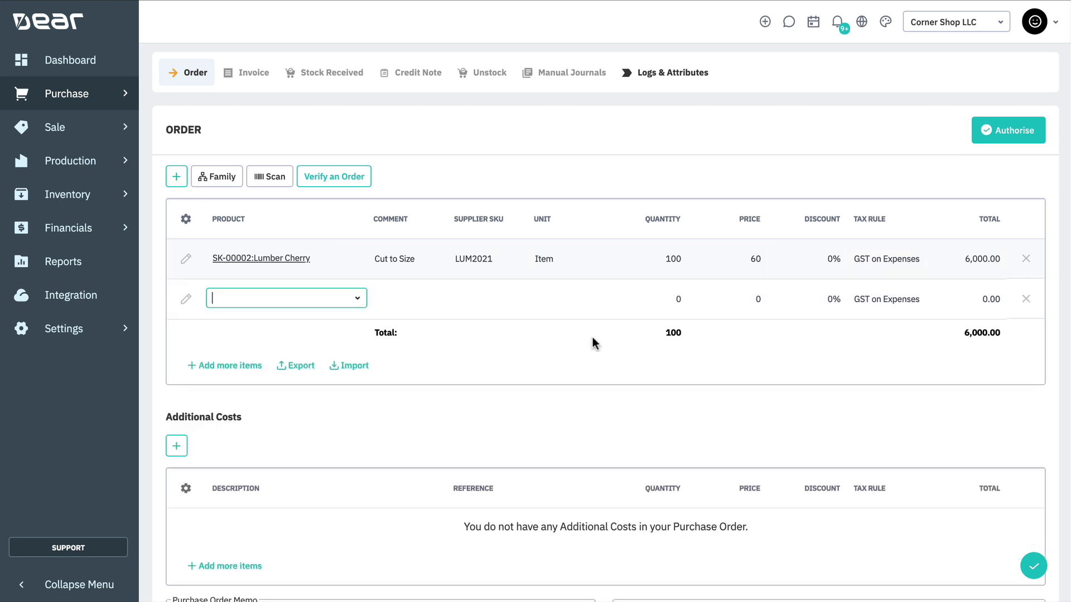
{"action": "type", "text": "lumber"}
{"action": "left_click", "coordinate": [459, 380]}
{"action": "left_click", "coordinate": [674, 299]}
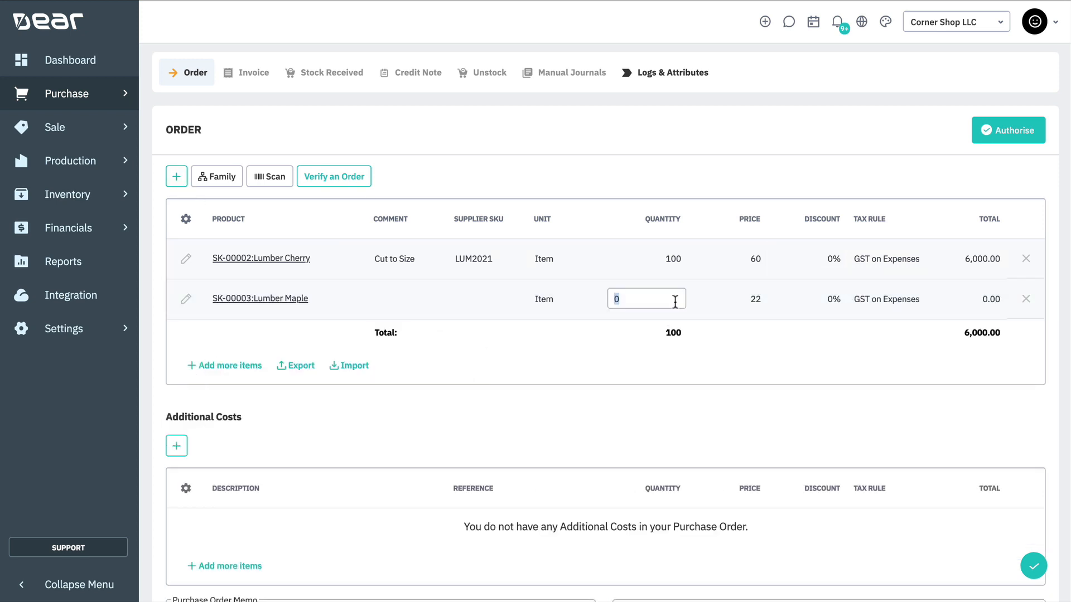
{"action": "type", "text": "100"}
{"action": "key", "text": "Tab"}
{"action": "type", "text": "45"}
{"action": "left_click", "coordinate": [689, 135]}
Verify the order by reviewing both products' stock and reorder figures, and return to the order lines.
{"action": "left_click", "coordinate": [358, 178]}
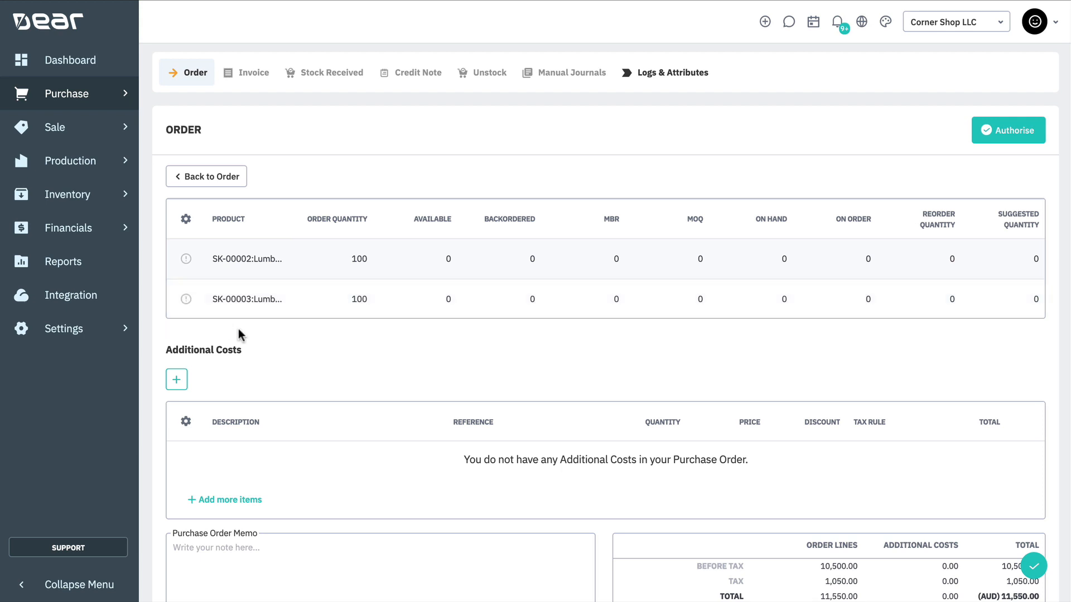
{"action": "left_click", "coordinate": [236, 184]}
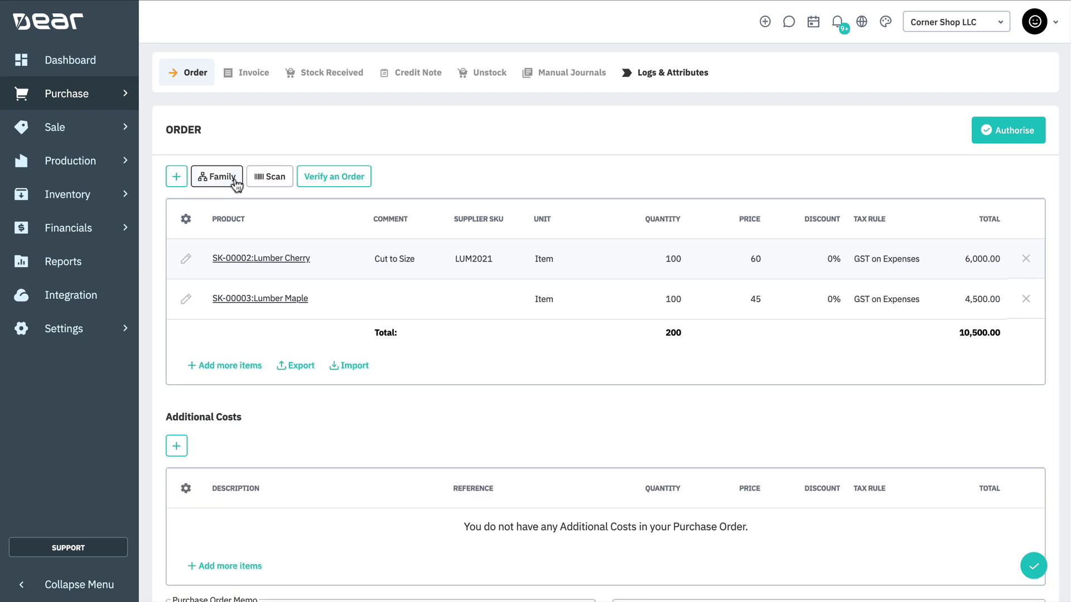
Add a blank line to the order's additional costs.
{"action": "scroll", "coordinate": [300, 406], "scroll_direction": "down", "scroll_amount": 4}
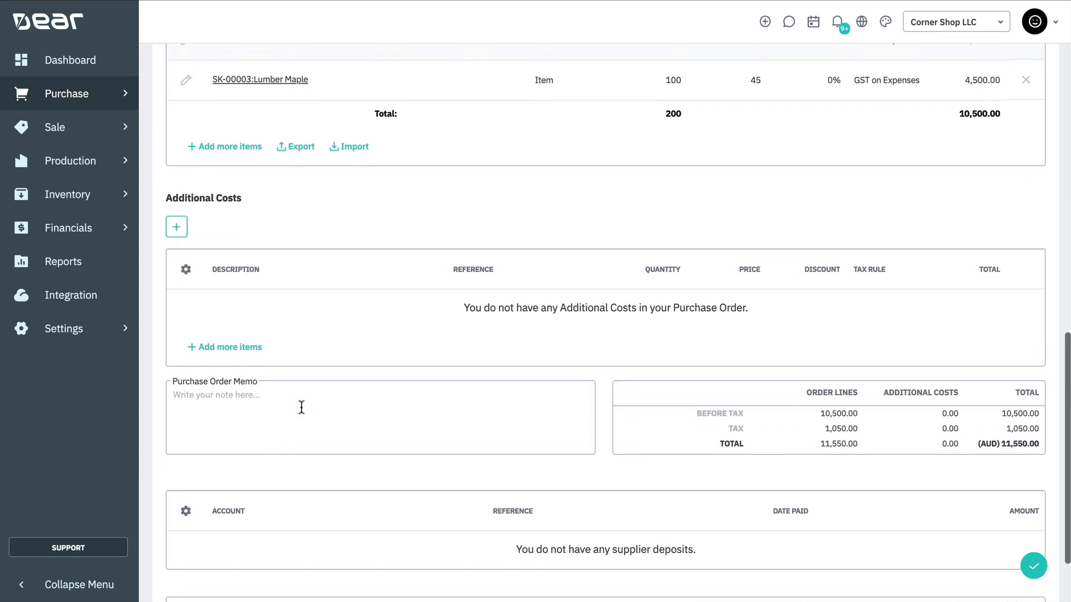
{"action": "scroll", "coordinate": [301, 408], "scroll_direction": "down", "scroll_amount": 2}
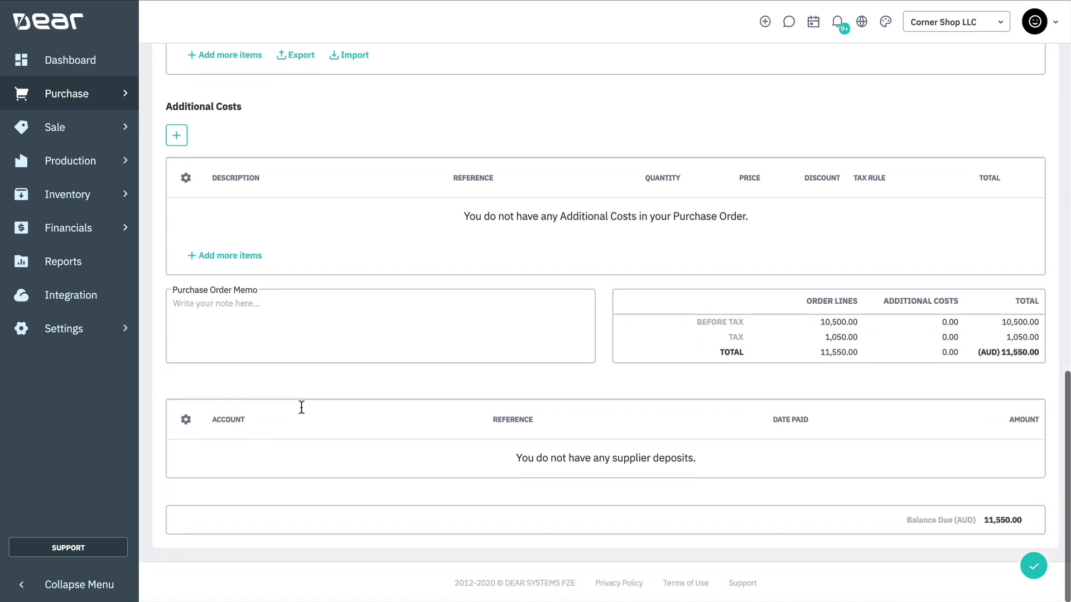
{"action": "left_click", "coordinate": [176, 136]}
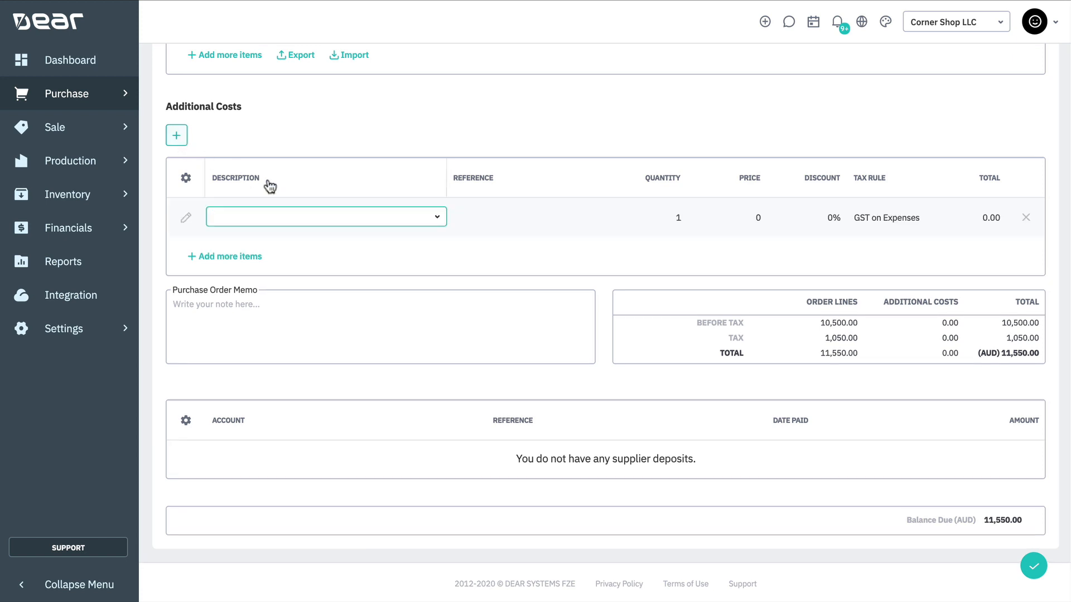
Look at the form for adding a new service item from the additional cost line, and close it without saving.
{"action": "left_click", "coordinate": [439, 220]}
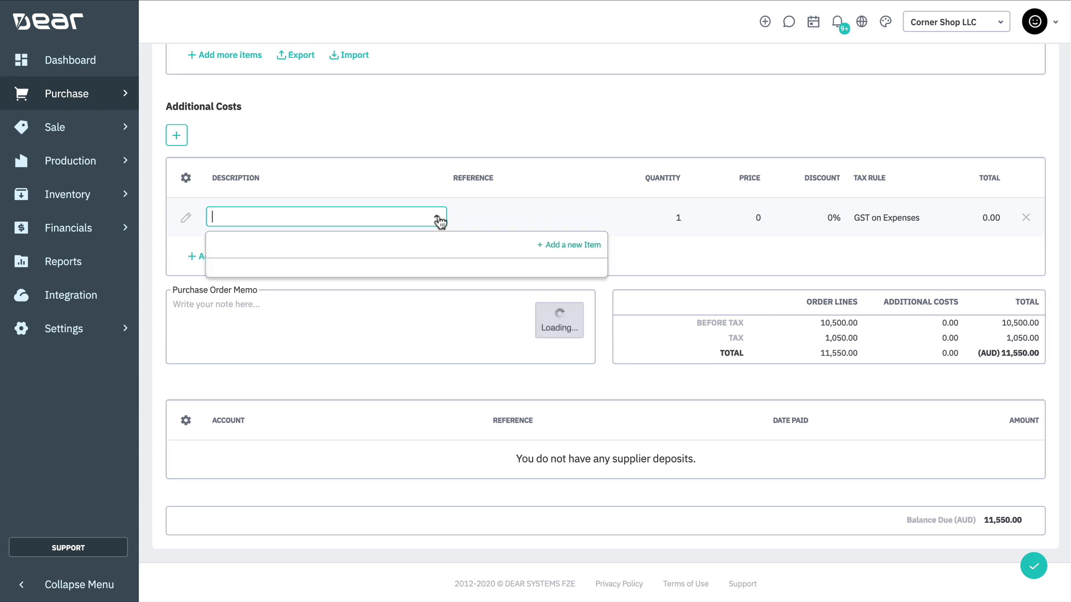
{"action": "left_click", "coordinate": [552, 246]}
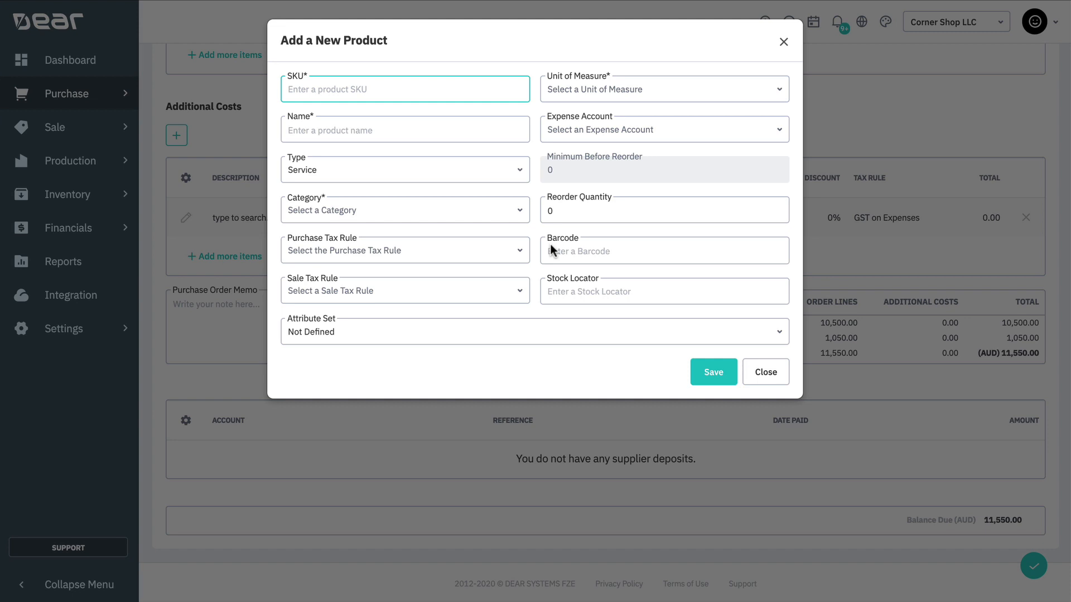
{"action": "left_click", "coordinate": [764, 372]}
Fill in the additional cost line with Shipping - International Shipping, the reference DHL and a price of 100.
{"action": "left_click", "coordinate": [280, 218]}
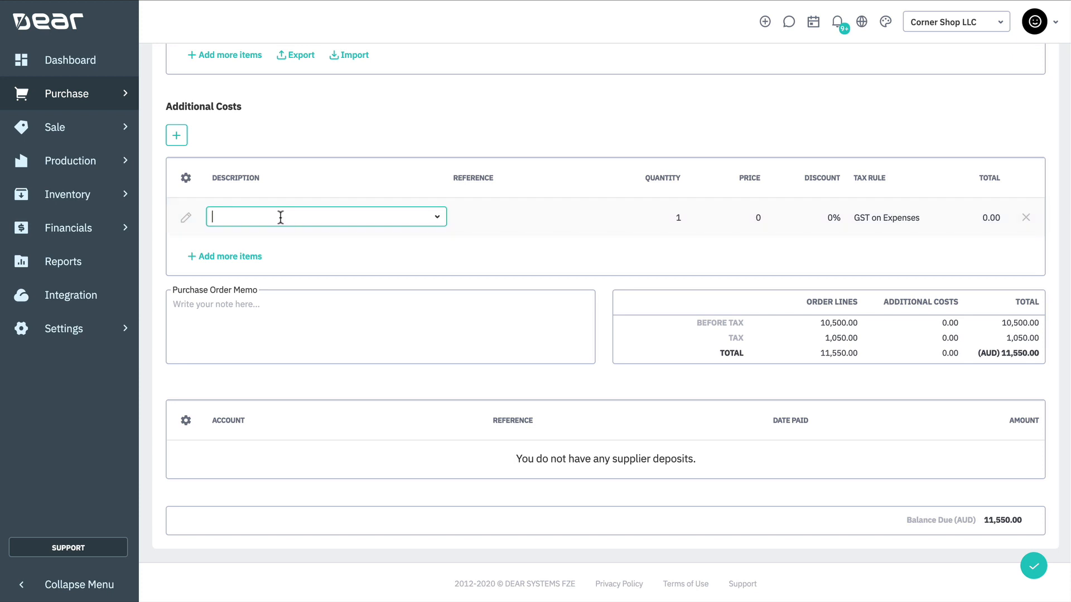
{"action": "type", "text": "international"}
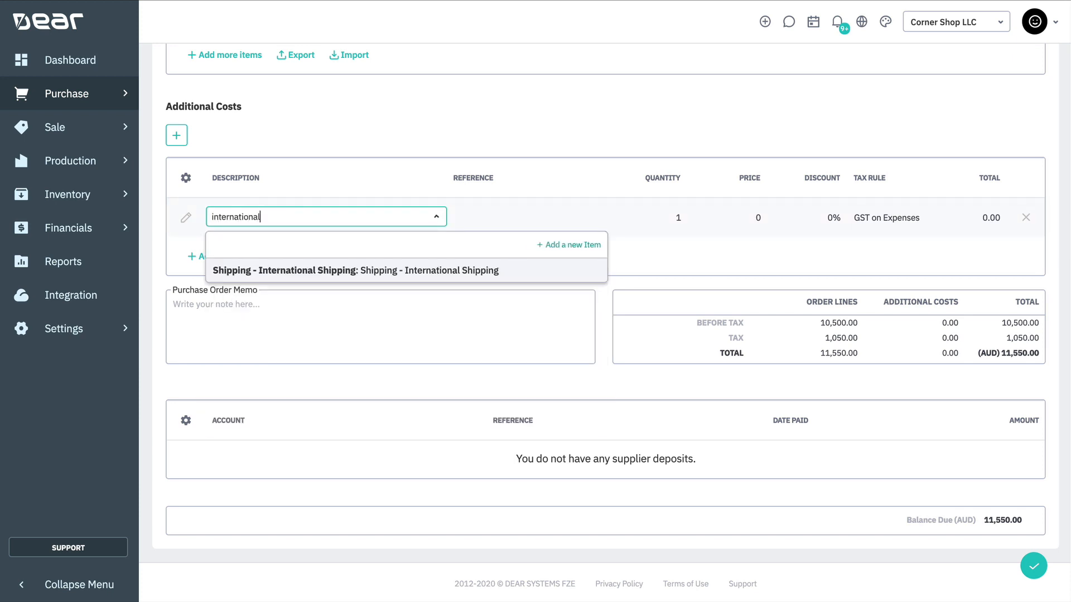
{"action": "left_click", "coordinate": [332, 274]}
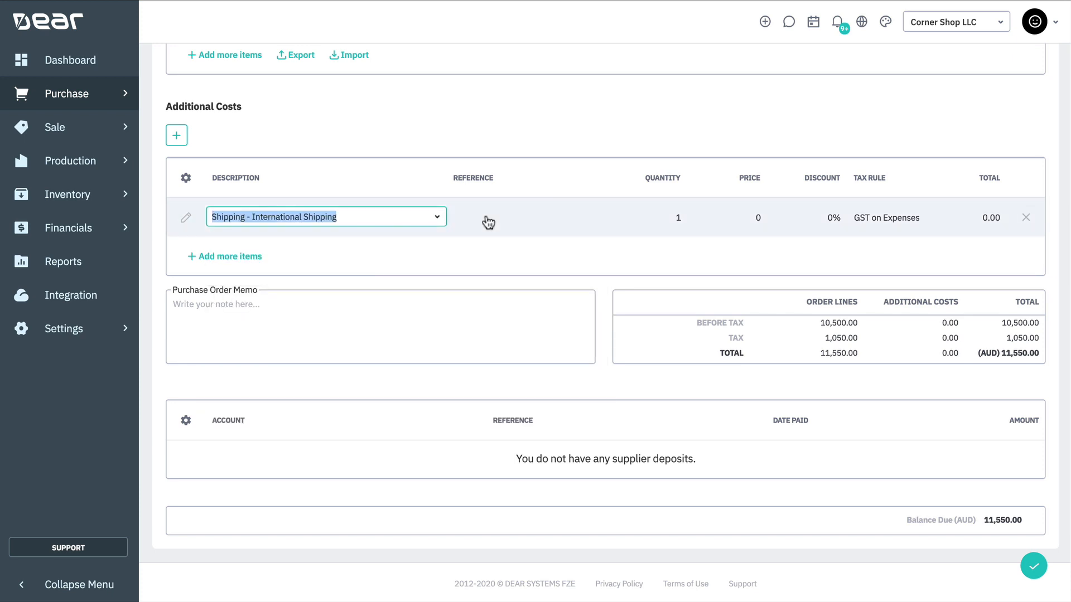
{"action": "left_click", "coordinate": [489, 222]}
{"action": "type", "text": "DHL"}
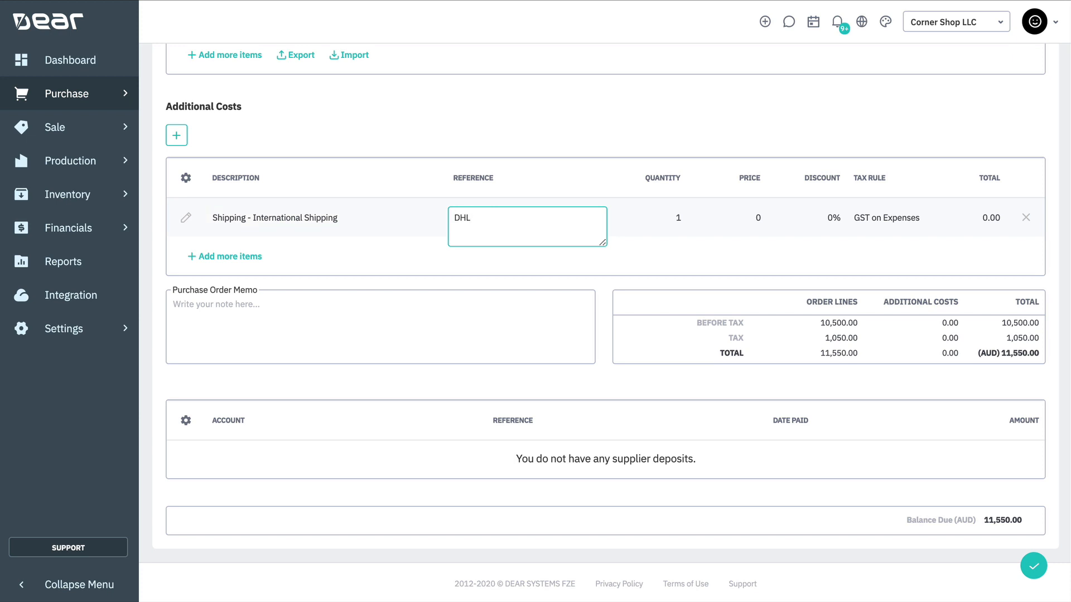
{"action": "left_click", "coordinate": [555, 151]}
{"action": "left_click", "coordinate": [761, 216]}
{"action": "type", "text": "100"}
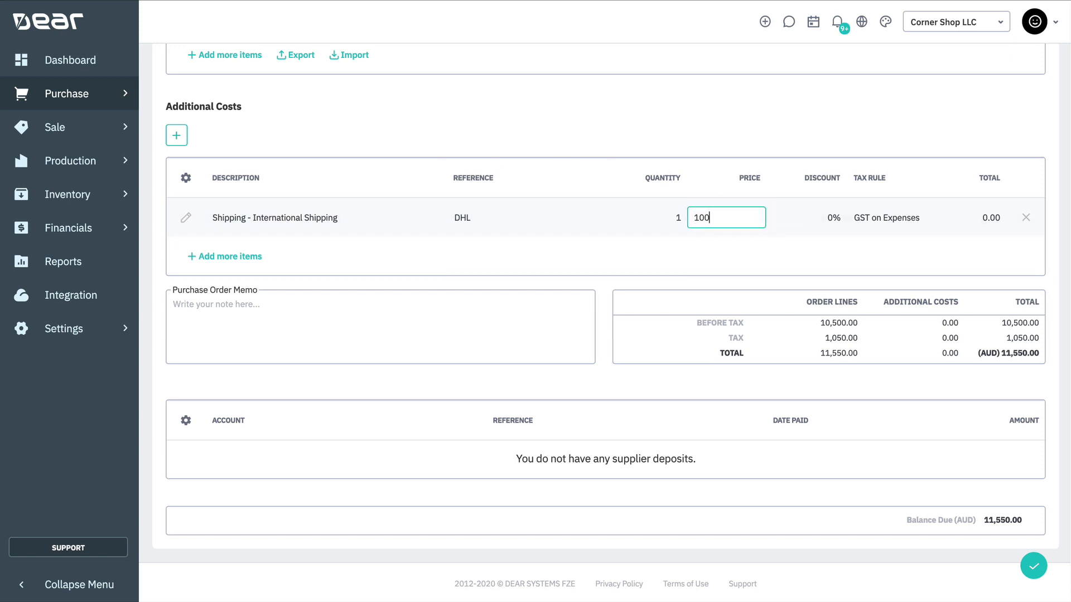
{"action": "left_click", "coordinate": [754, 143]}
Enter "Deliver to main entrance as normal" as the purchase order memo.
{"action": "left_click", "coordinate": [442, 320]}
{"action": "type", "text": "Deliver to mai"}
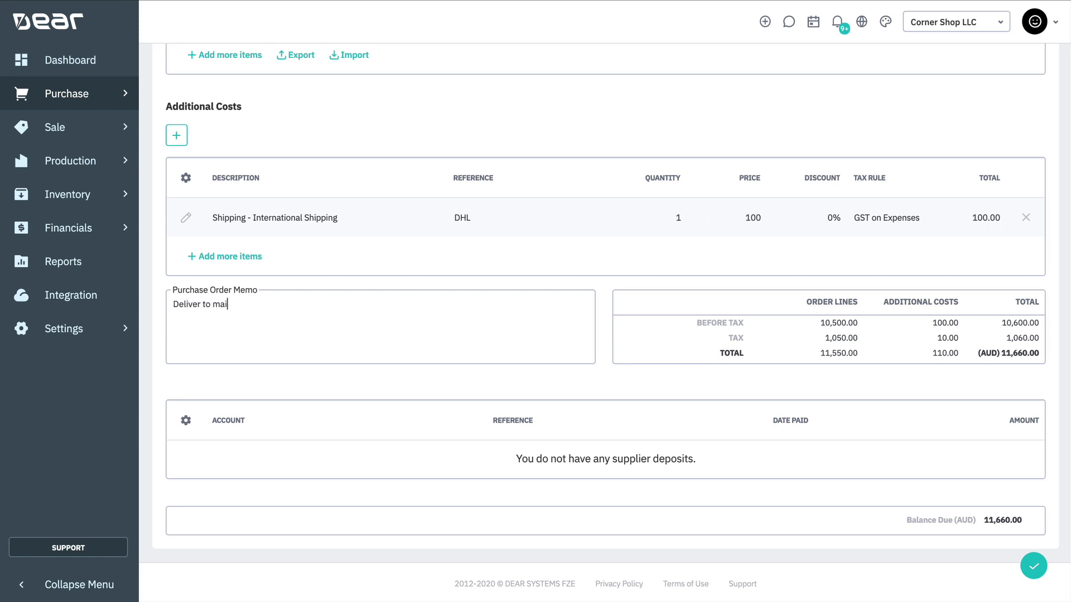
{"action": "type", "text": "n entrance as normal"}
{"action": "scroll", "coordinate": [834, 410], "scroll_direction": "up", "scroll_amount": 10}
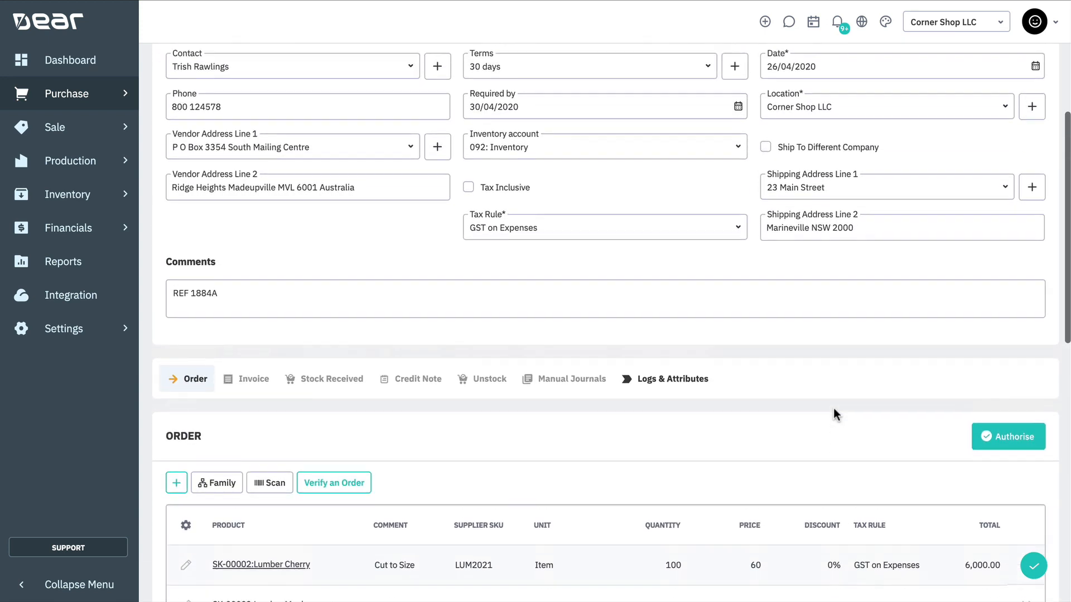
Save the new purchase for ABC Furniture and authorise its order.
{"action": "scroll", "coordinate": [834, 411], "scroll_direction": "up", "scroll_amount": 3}
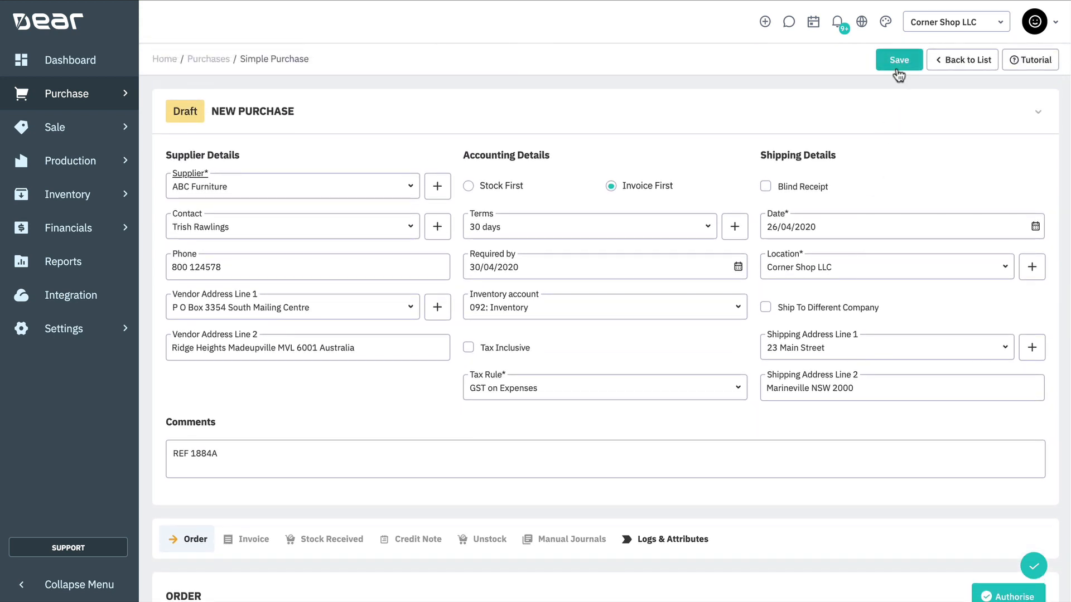
{"action": "left_click", "coordinate": [896, 68]}
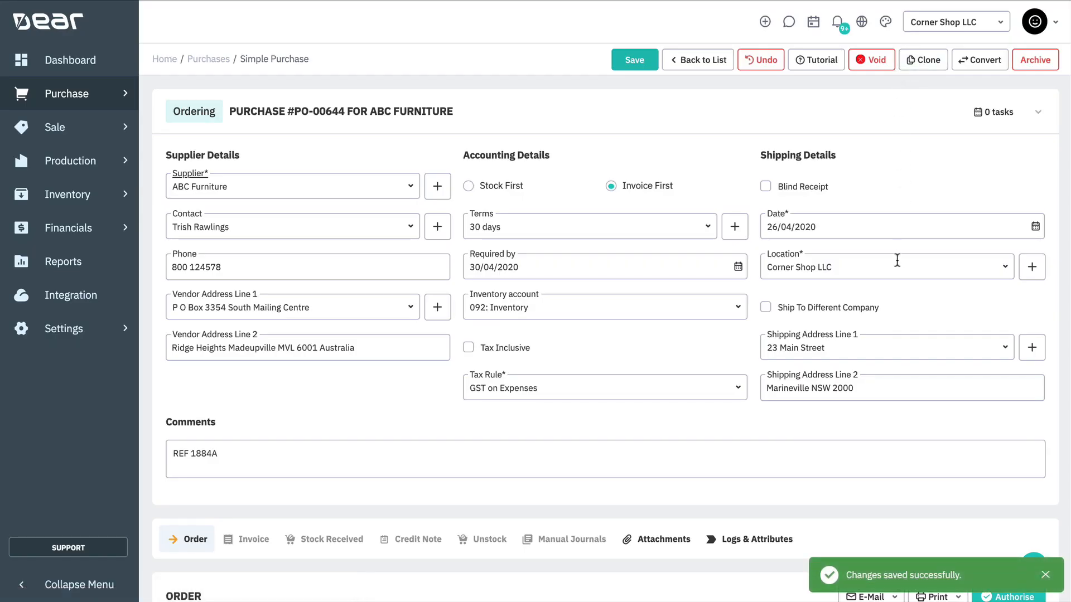
{"action": "scroll", "coordinate": [897, 261], "scroll_direction": "down", "scroll_amount": 5}
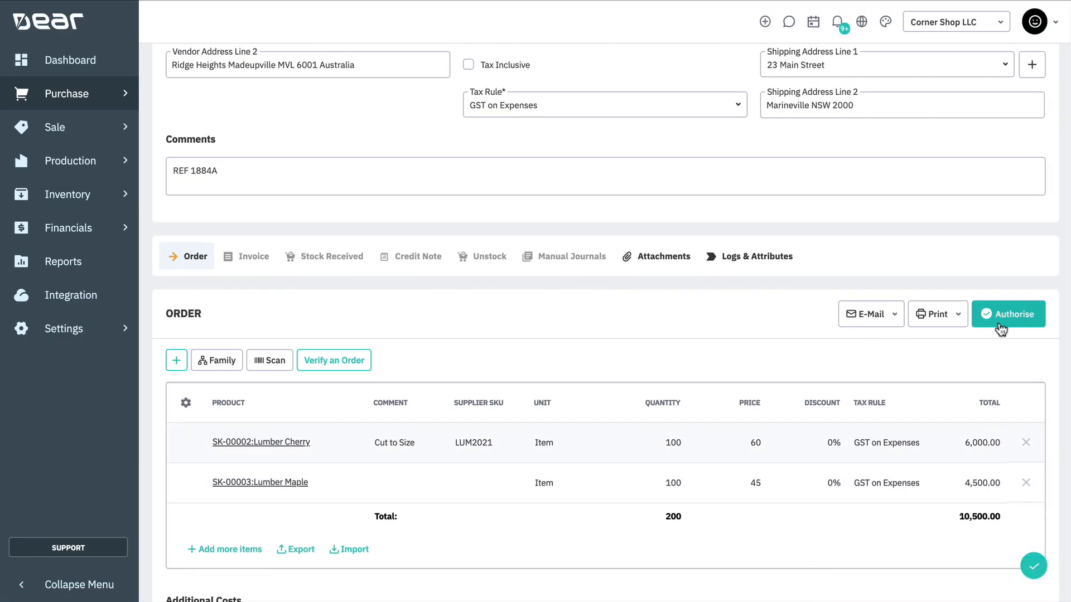
{"action": "left_click", "coordinate": [1008, 314]}
{"action": "scroll", "coordinate": [928, 243], "scroll_direction": "down", "scroll_amount": 1}
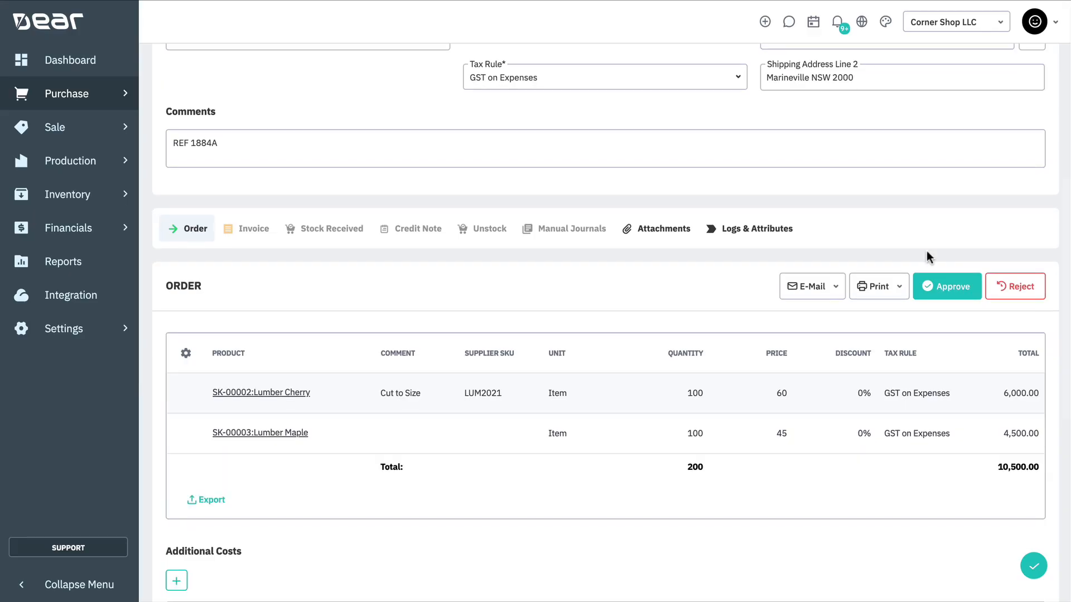
Look at the document options available for e-mailing and printing the authorised order, without choosing any.
{"action": "left_click", "coordinate": [834, 289]}
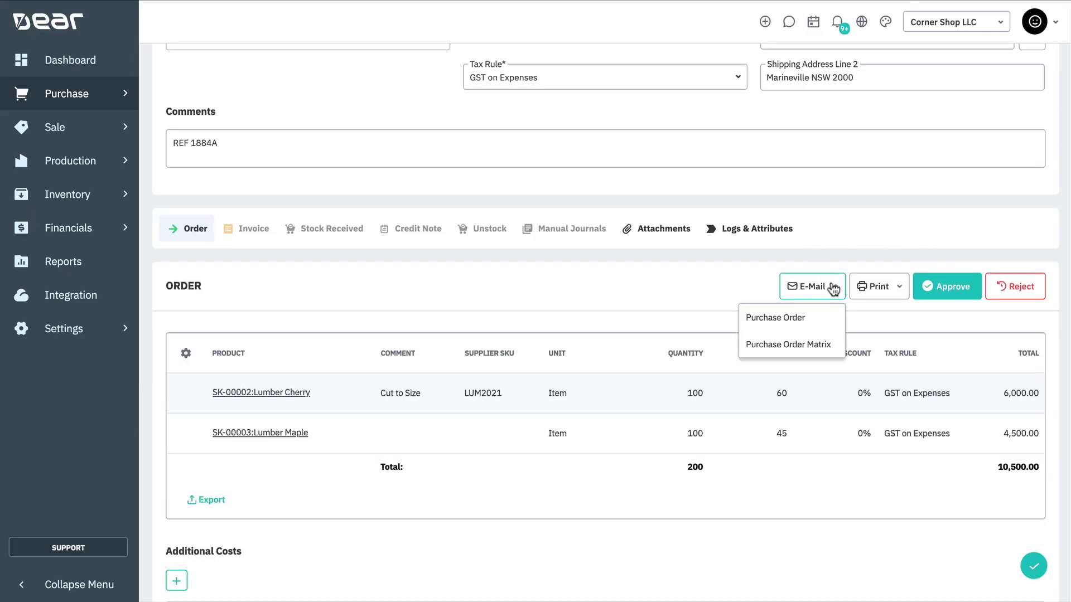
{"action": "left_click", "coordinate": [891, 289]}
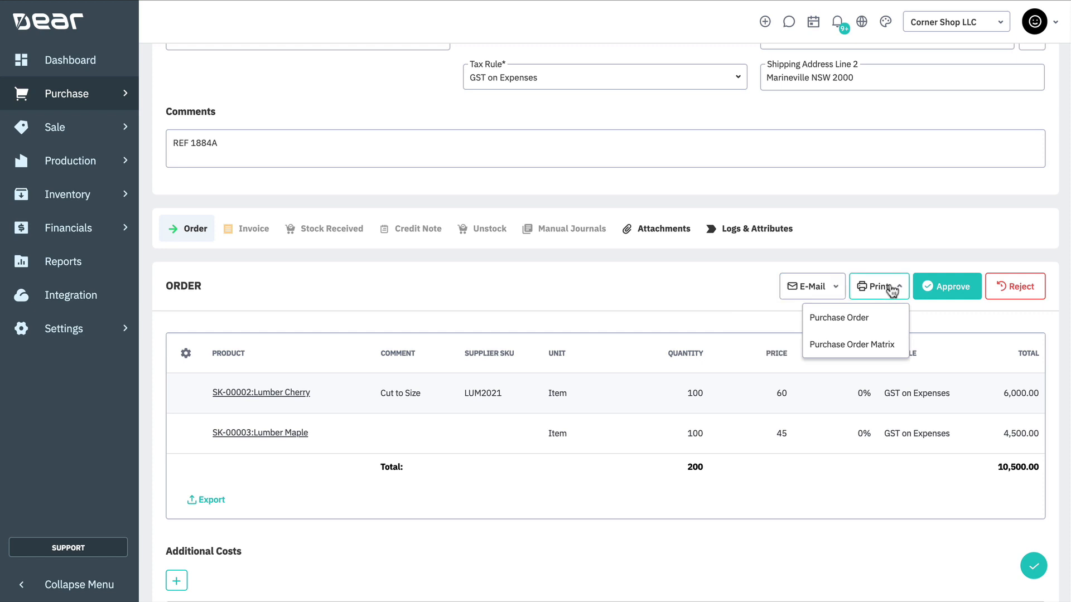
{"action": "left_click", "coordinate": [892, 289]}
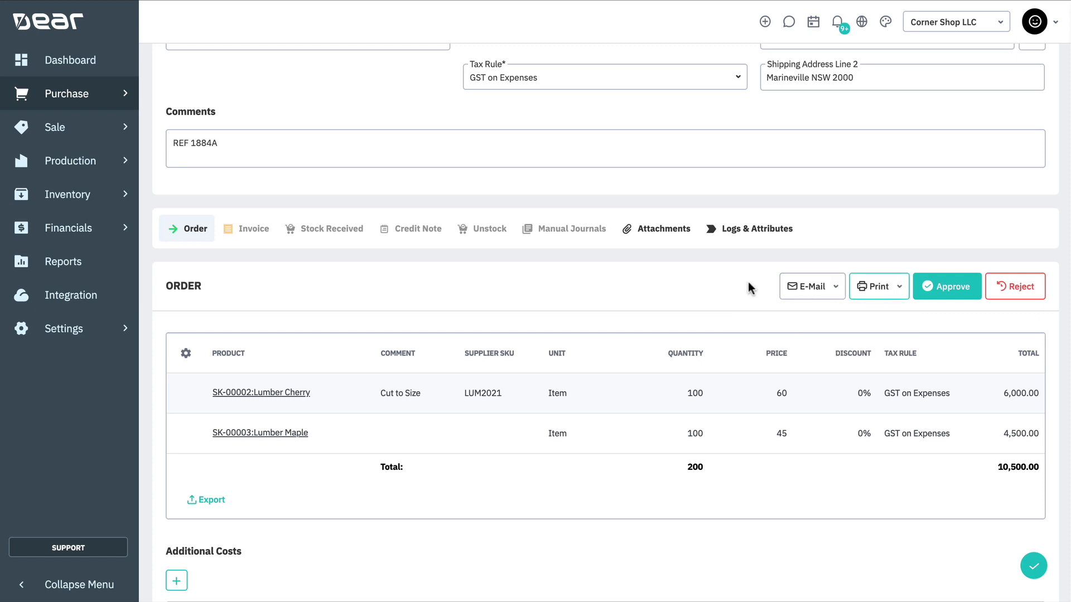